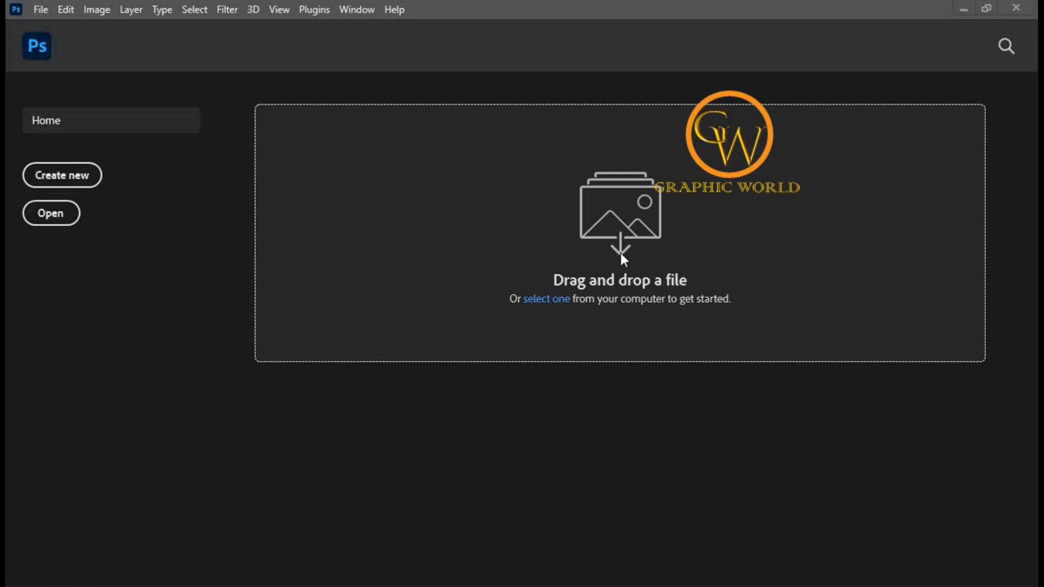
left_click(40, 10)
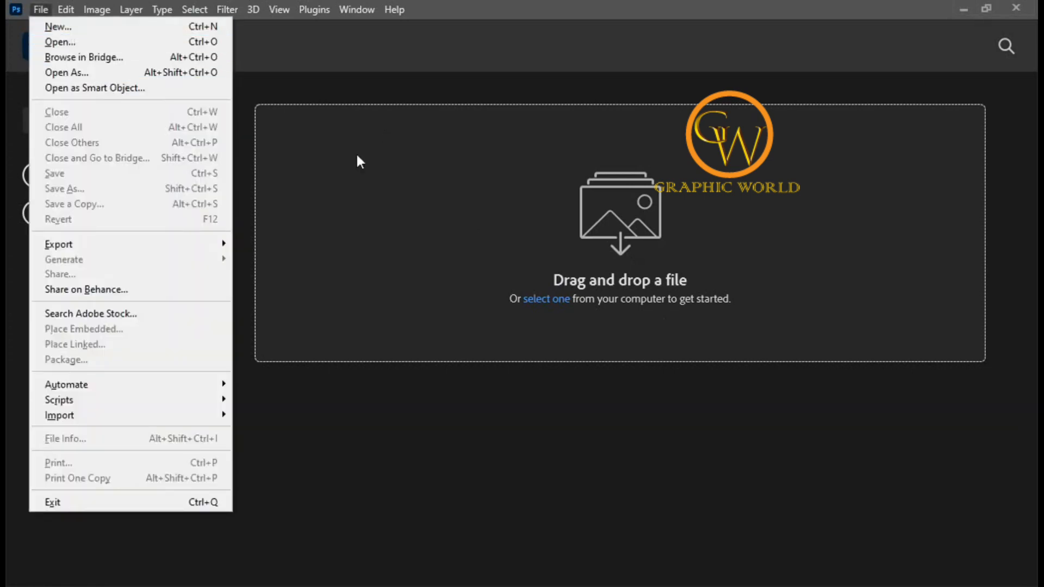
left_click(70, 9)
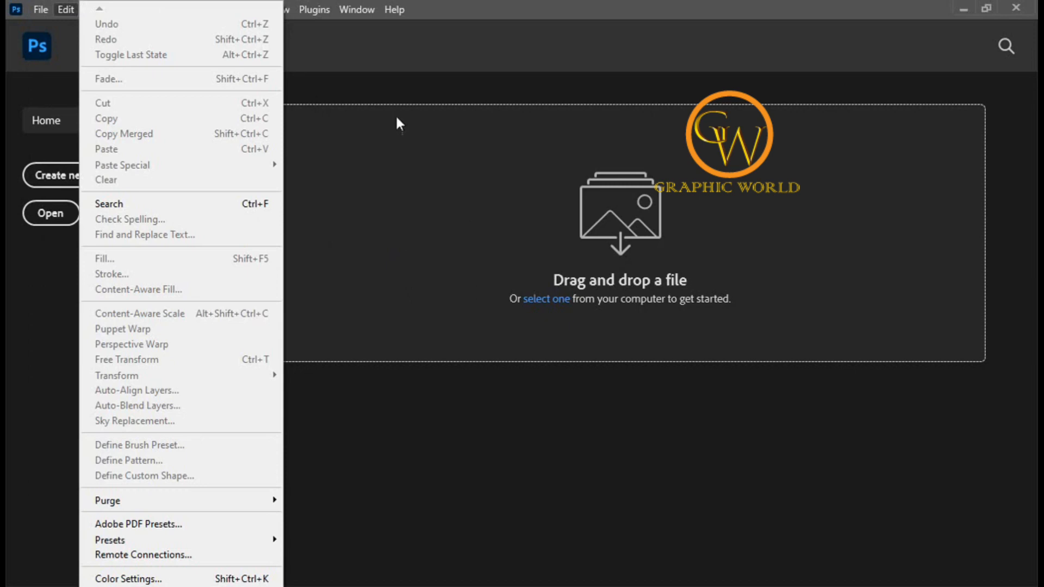
left_click(397, 96)
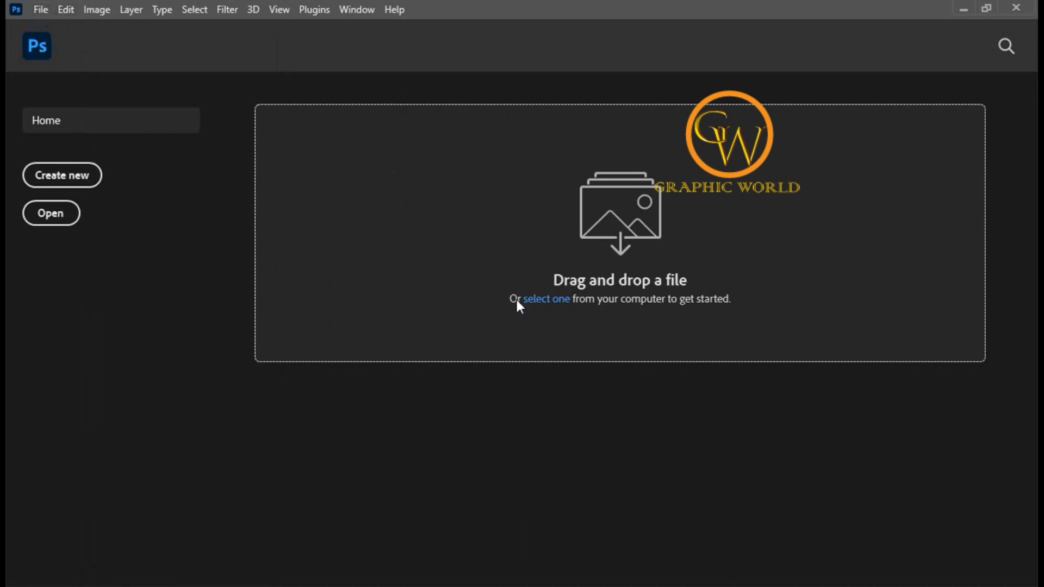
Step: Open the images.jpg file from the Desktop
left_click(36, 12)
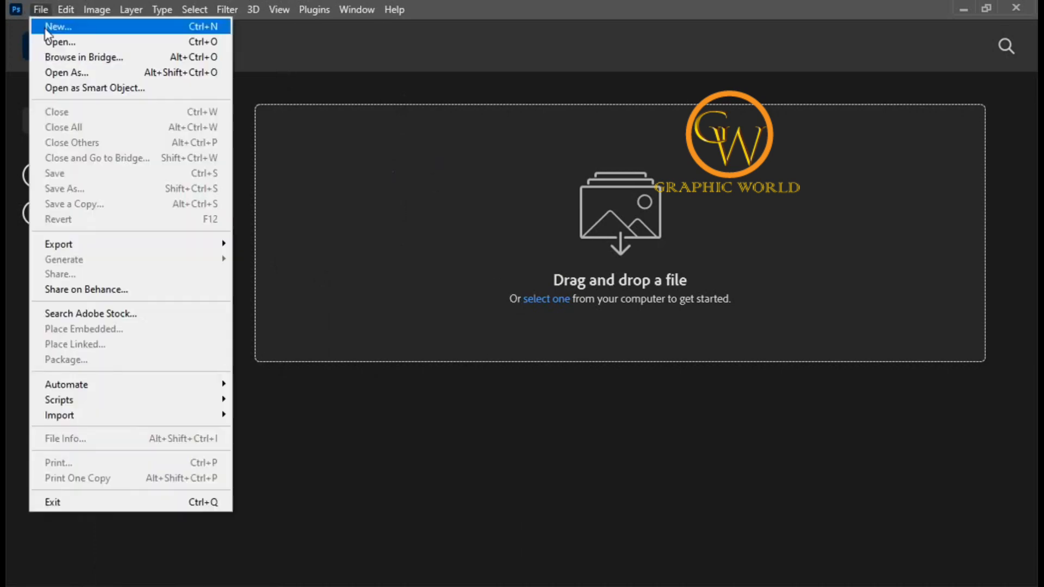
left_click(52, 42)
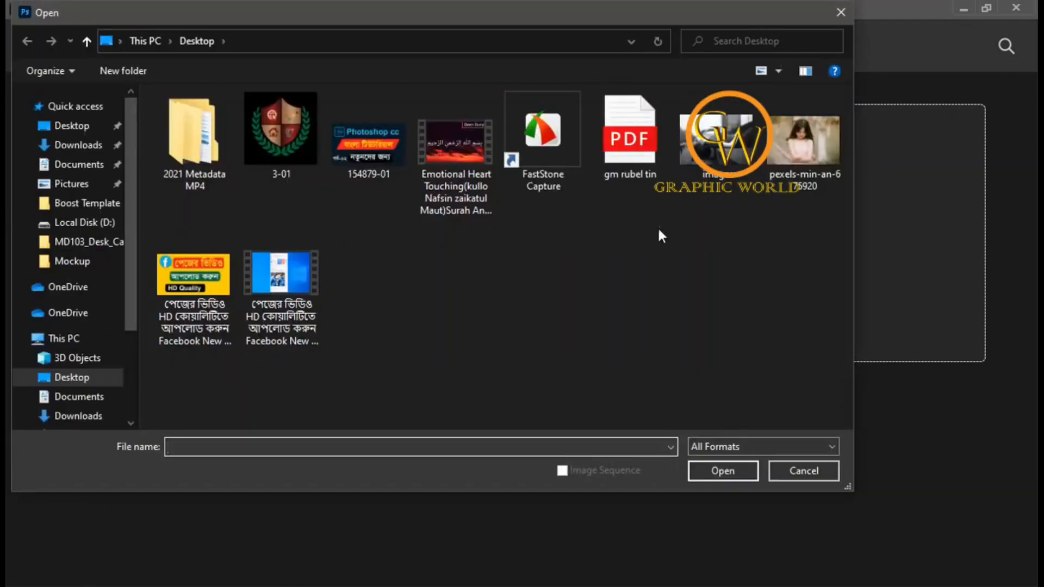
left_click(721, 141)
left_click(723, 471)
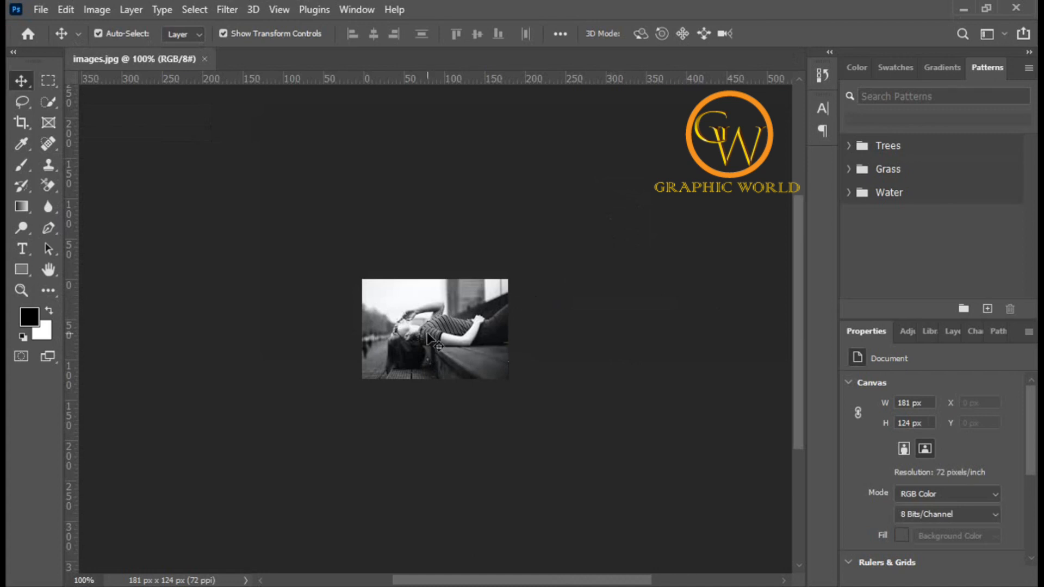
left_click(429, 335, "ctrl")
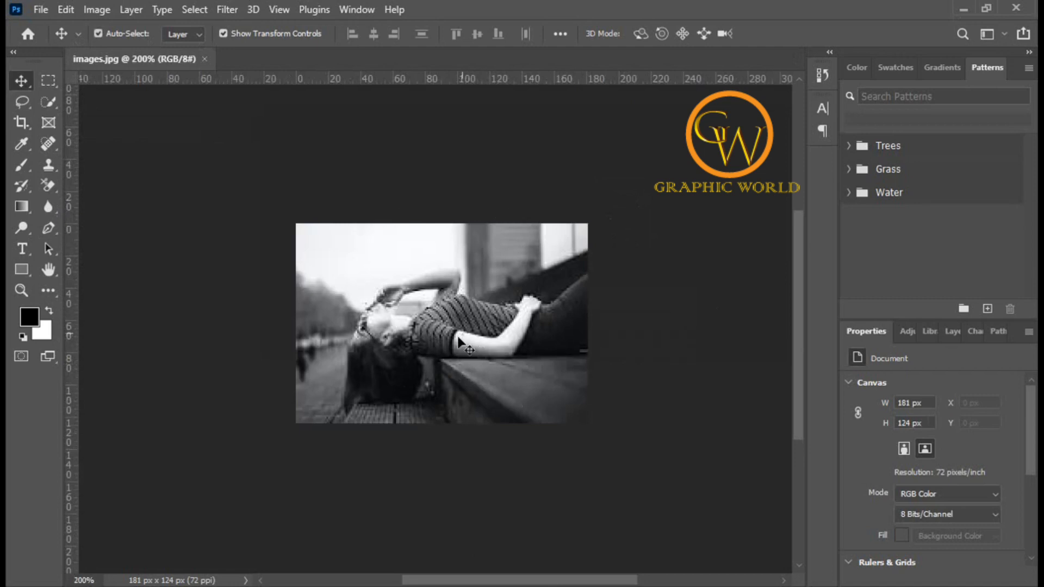
scroll(466, 352, "down", 1)
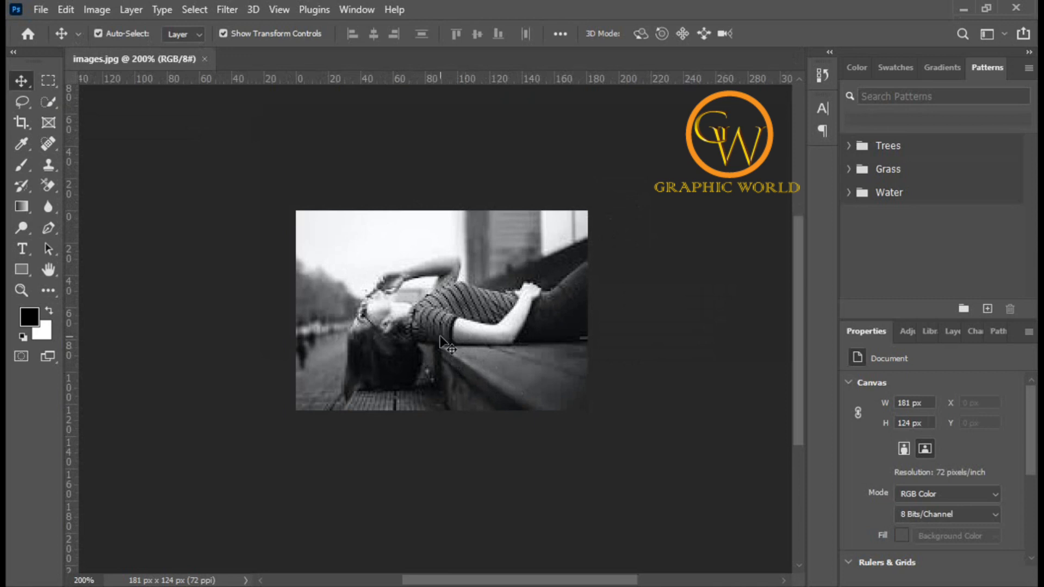
scroll(441, 342, "up", 2)
scroll(440, 342, "down", 1)
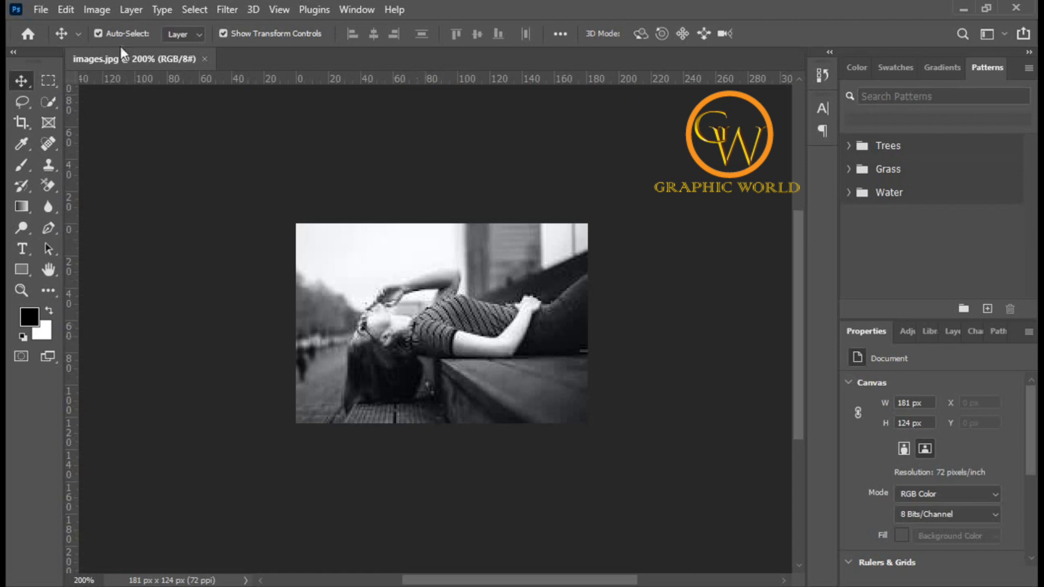
Step: Resample the image in Image Size to a resolution of 300 pixels/inch
left_click(99, 11)
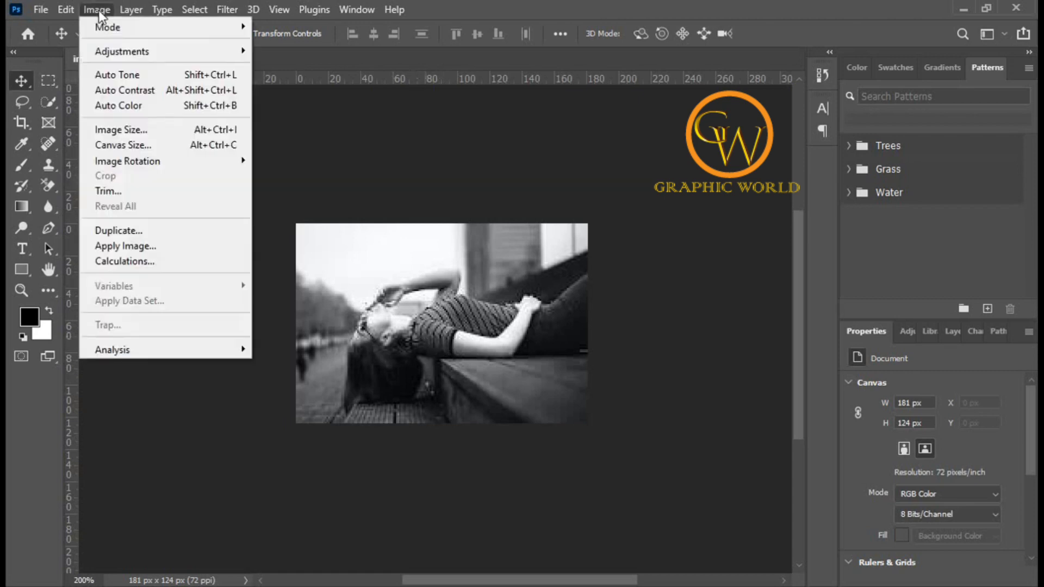
left_click(120, 130)
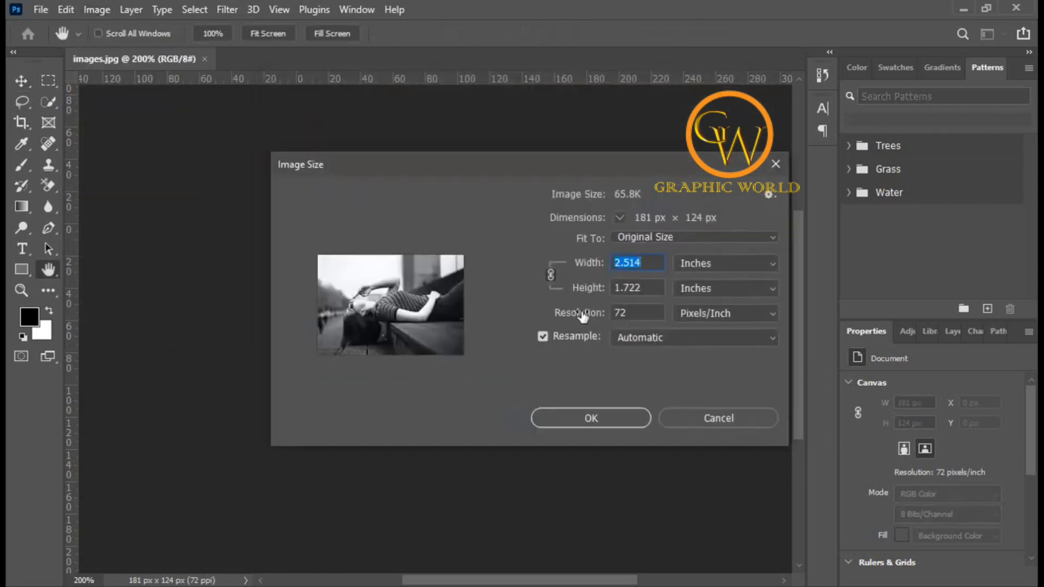
double_click(632, 313)
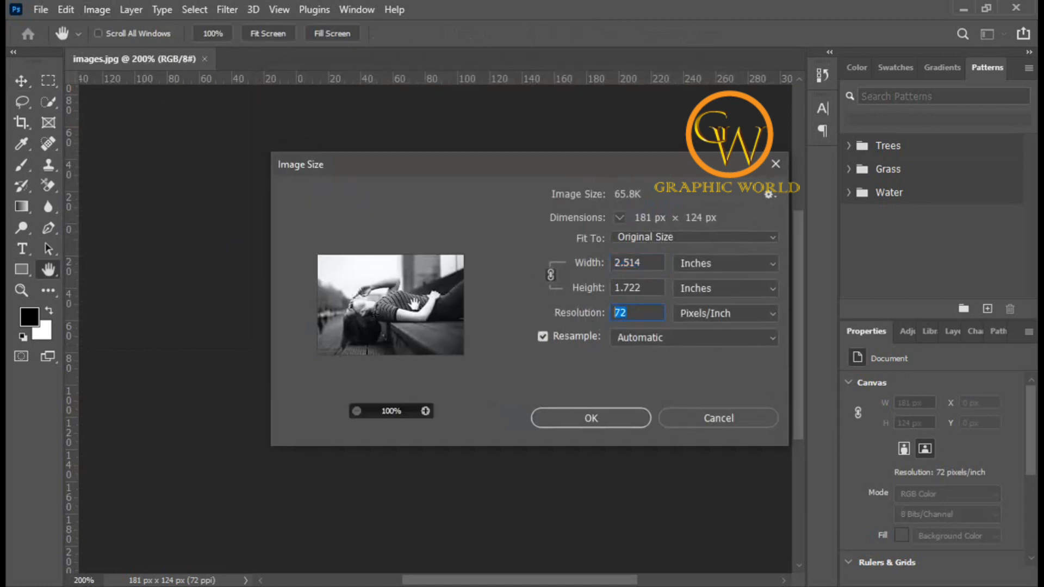
left_click(646, 314)
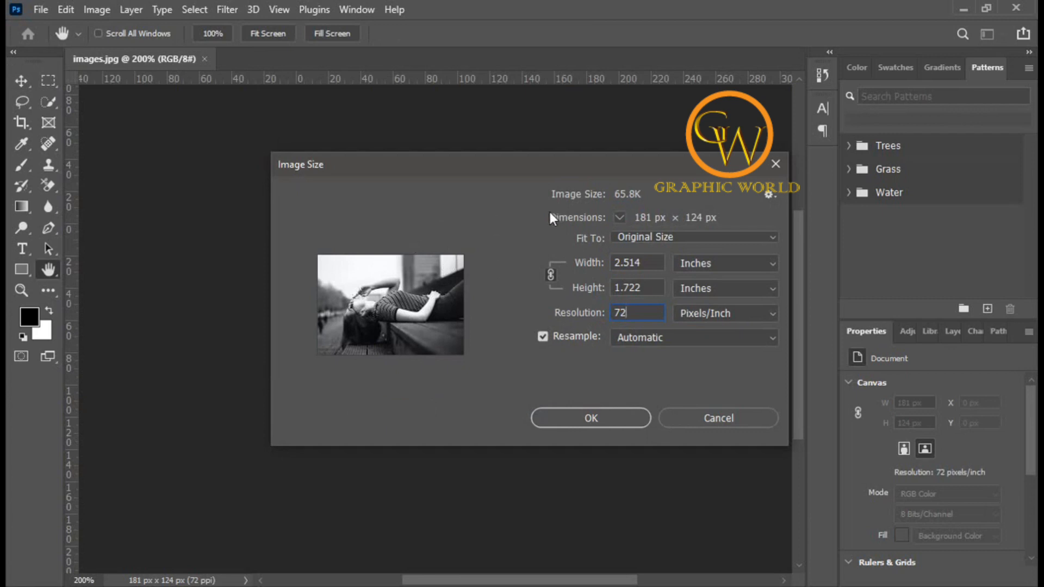
left_click_drag(637, 315, 575, 325)
left_click(635, 312)
left_click(639, 311)
left_click_drag(641, 312, 585, 325)
type("300")
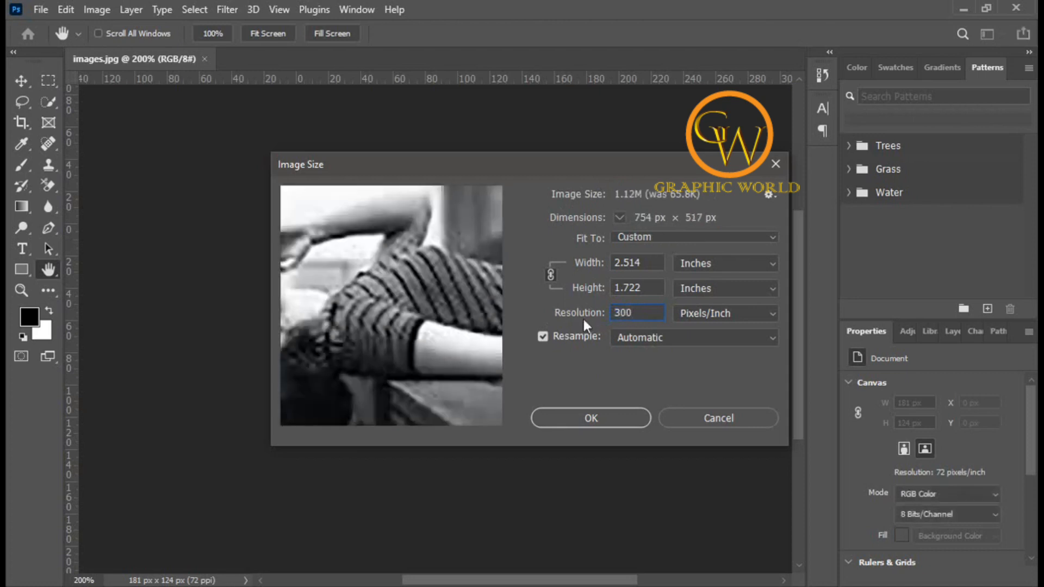
left_click_drag(640, 314, 610, 316)
left_click(638, 314)
left_click_drag(642, 312, 579, 321)
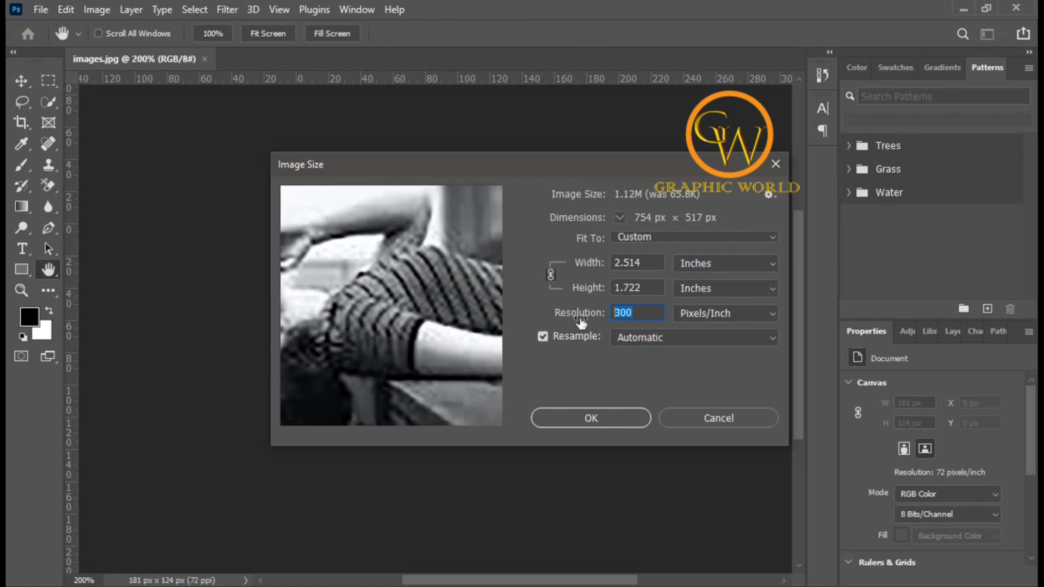
left_click(591, 418)
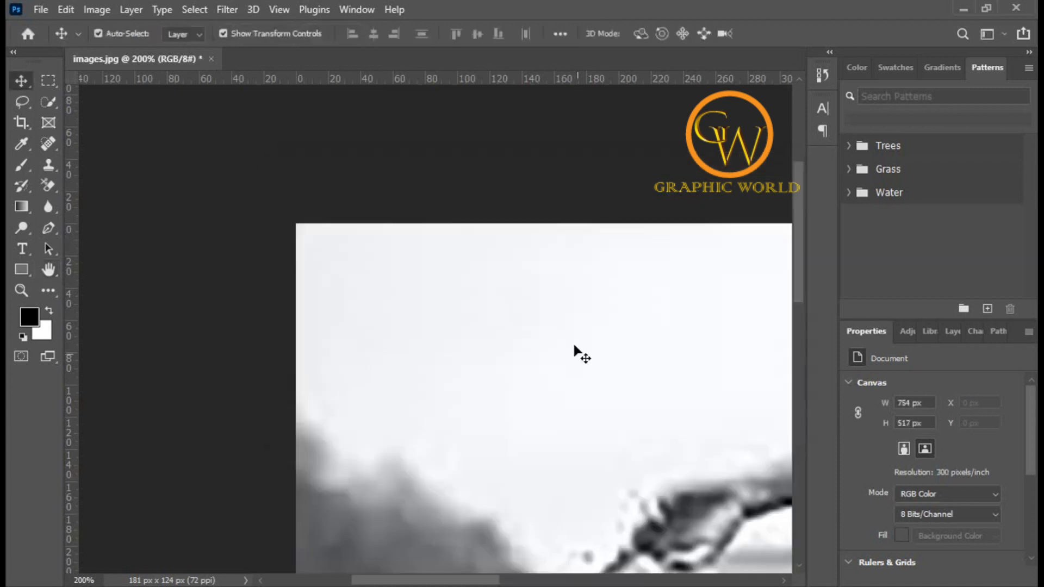
Step: Crop the image to a rectangular marquee selection that trims the left and top margins, then deselect
key("ctrl+minus")
key("ctrl+minus")
key("ctrl+minus")
key("ctrl+minus")
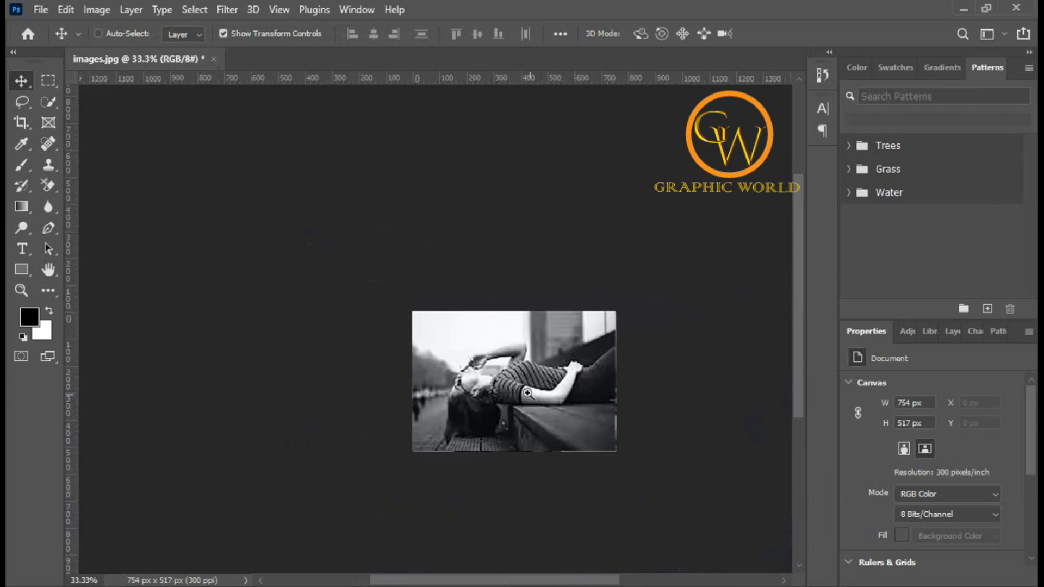
left_click(528, 392, "ctrl")
left_click_drag(515, 394, 495, 350)
left_click(493, 348, "ctrl")
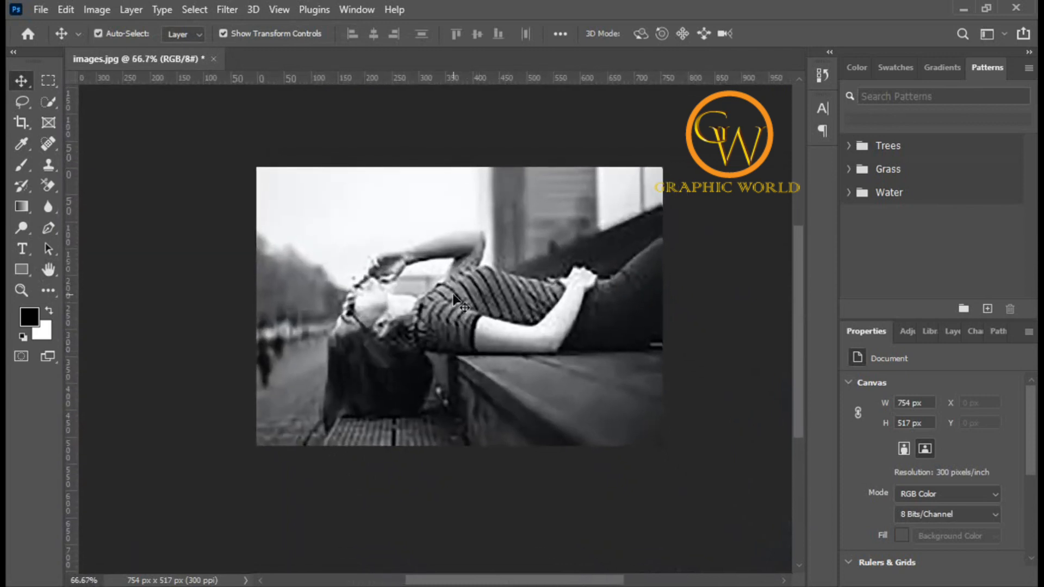
left_click(45, 80)
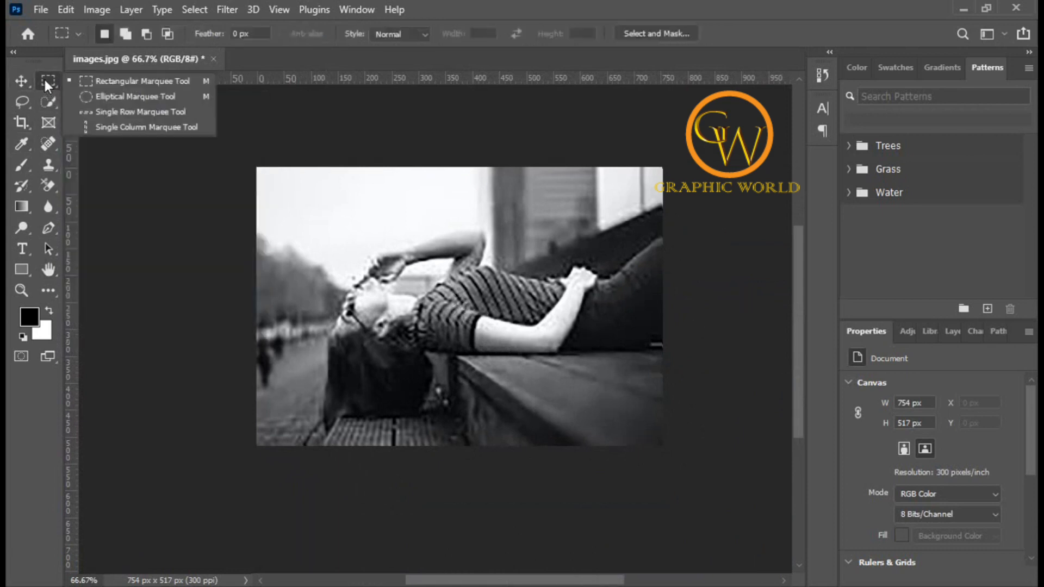
left_click(132, 81)
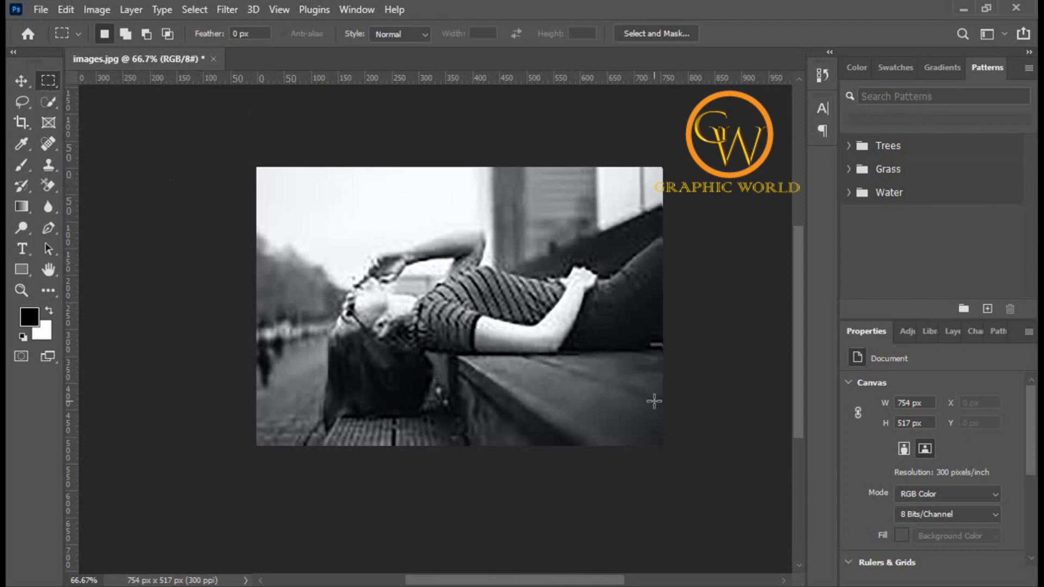
left_click_drag(656, 439, 311, 182)
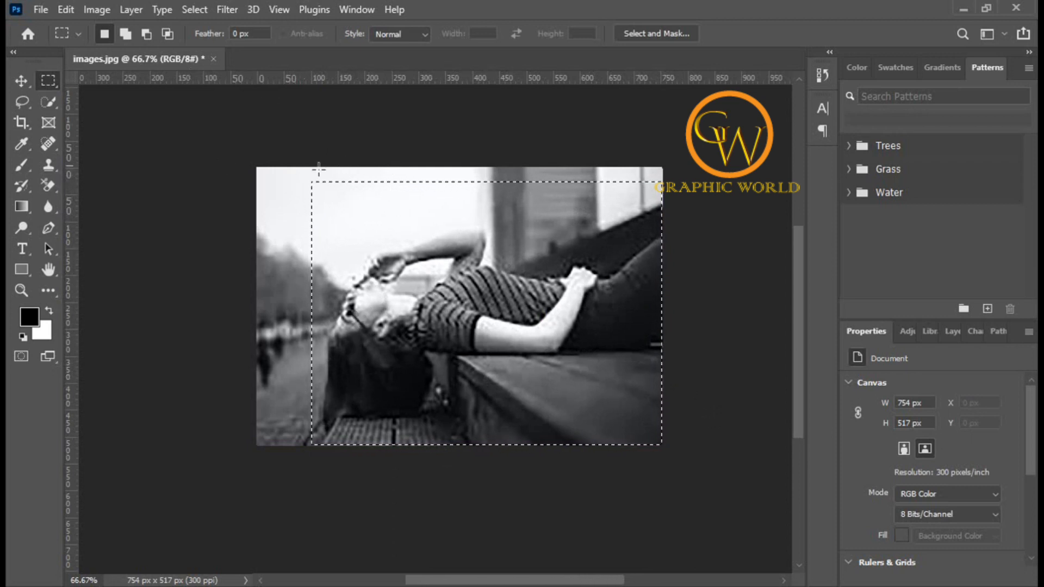
left_click(92, 11)
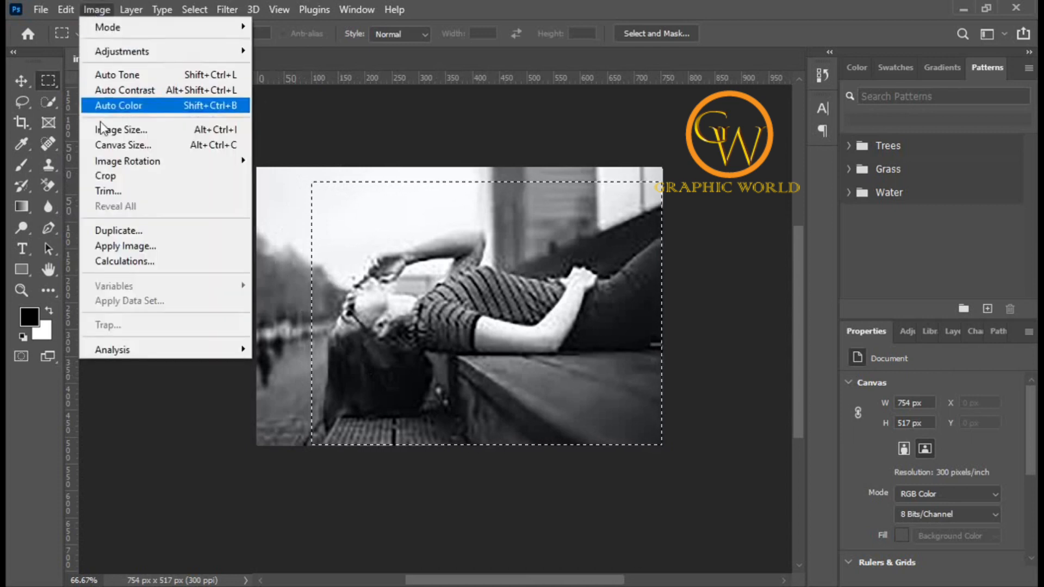
left_click(117, 179)
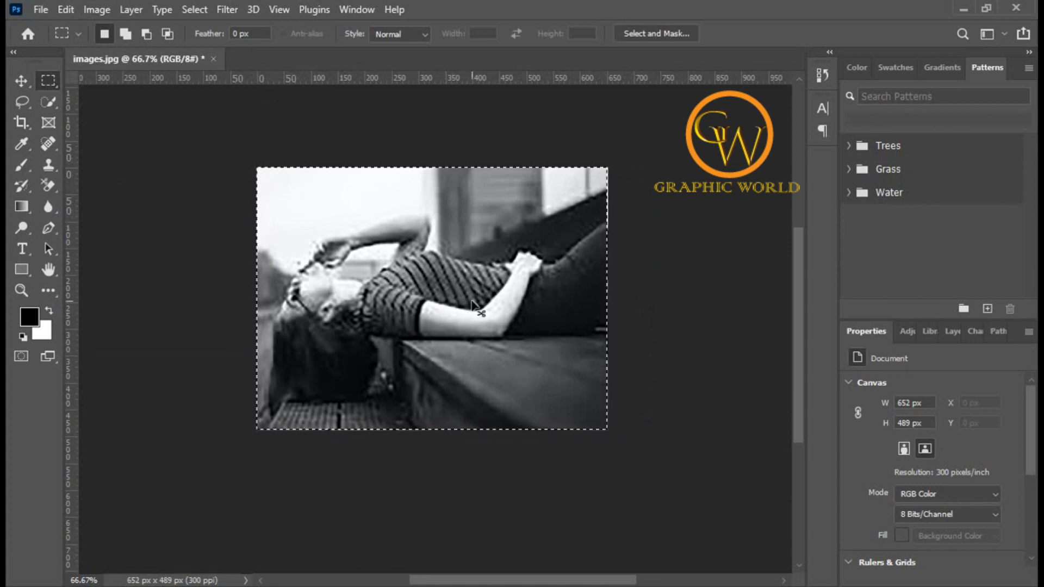
key("ctrl+d")
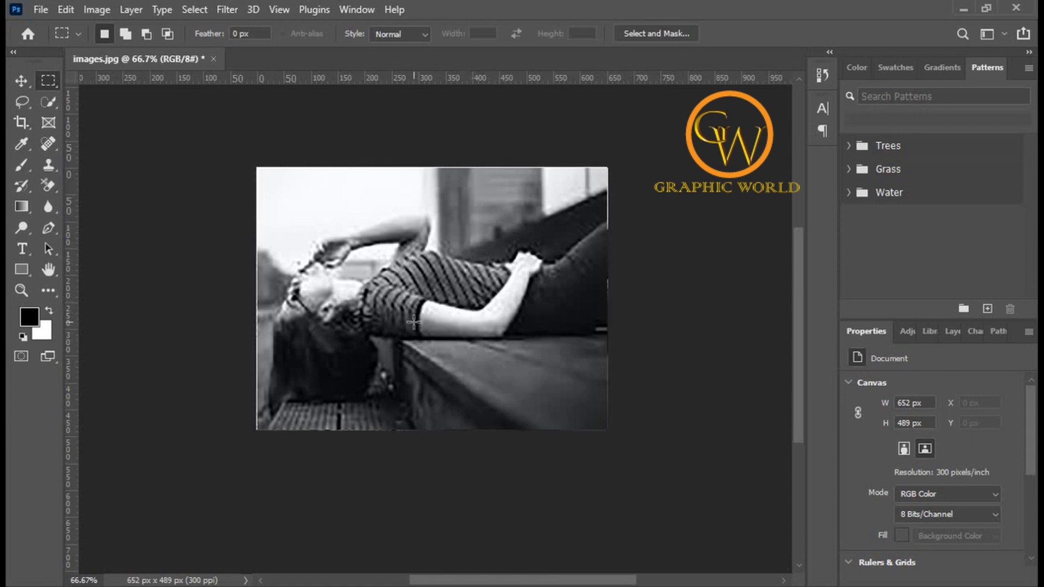
scroll(413, 322, "down", 1)
scroll(413, 321, "up", 2)
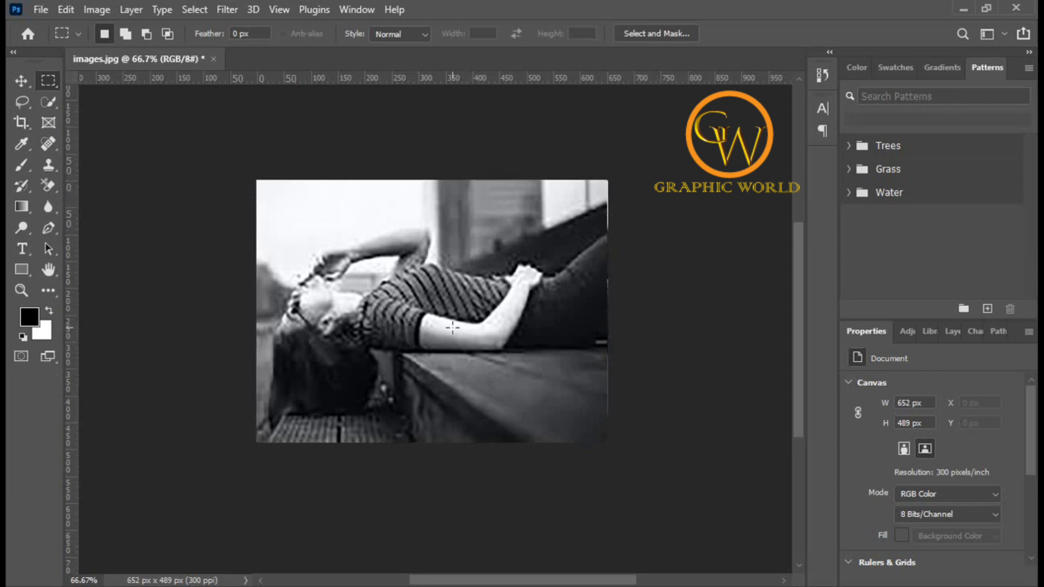
scroll(453, 327, "down", 1)
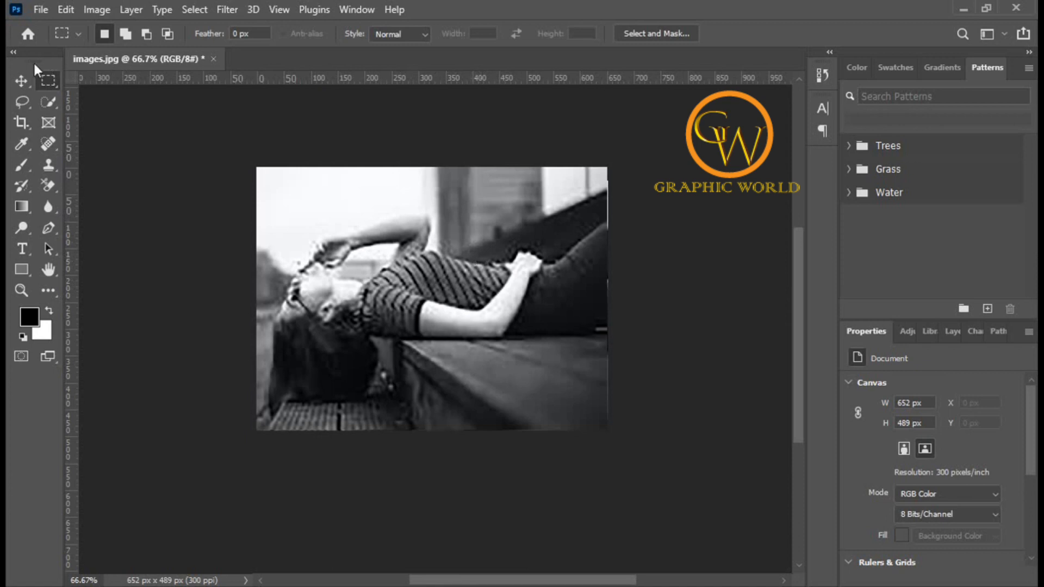
Step: Crop the image to an elliptical marquee selection drawn around the woman's head
right_click(42, 83)
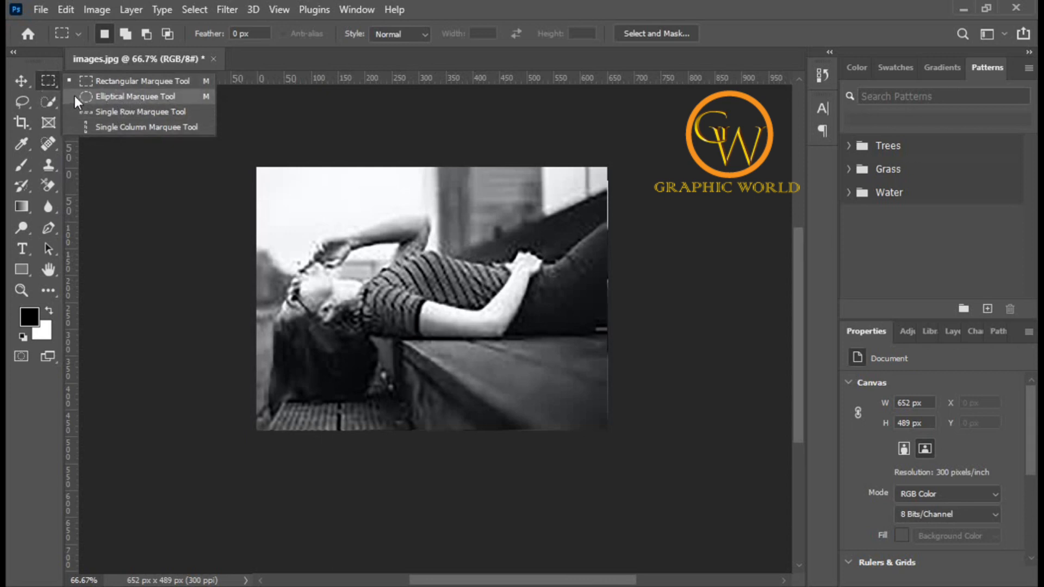
left_click(106, 97)
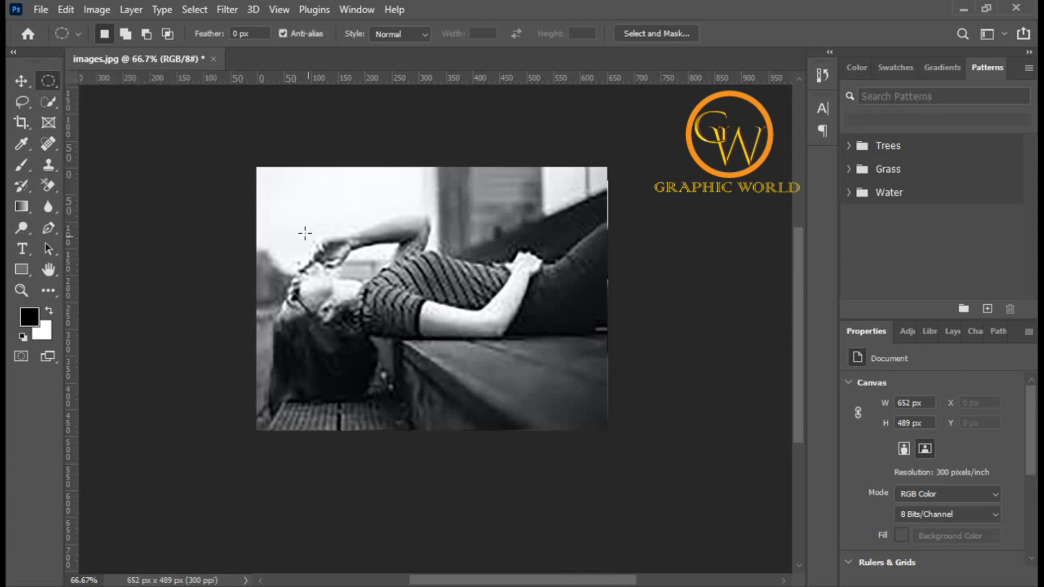
left_click_drag(301, 229, 429, 359)
left_click(94, 8)
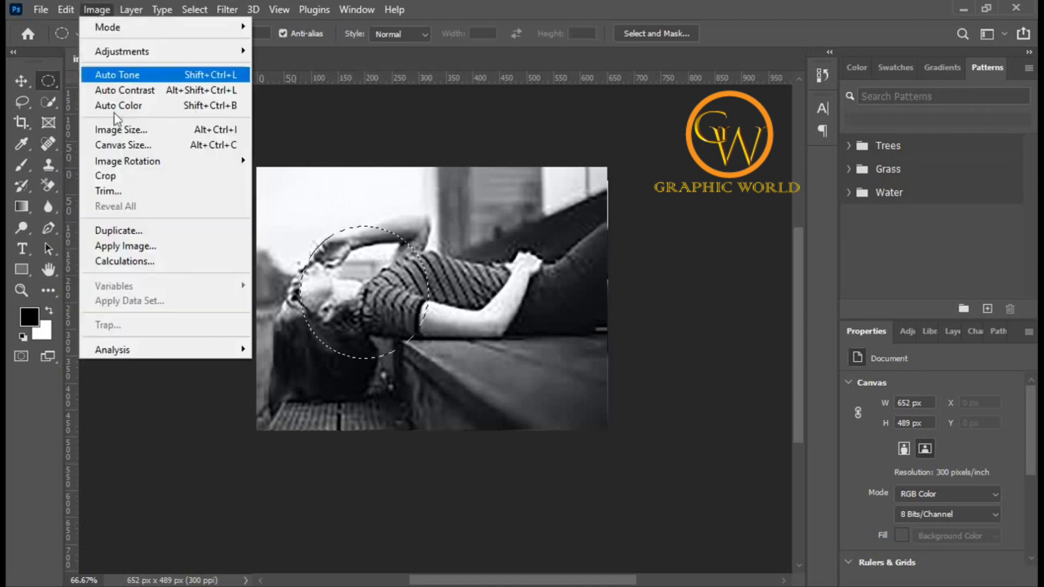
left_click(105, 175)
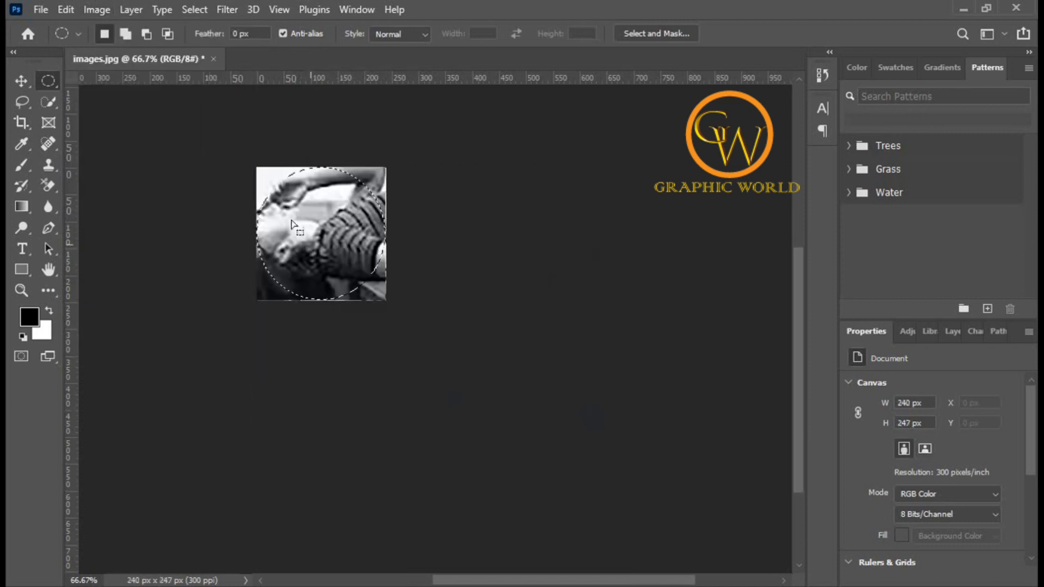
Step: Undo the elliptical crop and clear the elliptical selection
left_click(430, 208)
key("ctrl+z")
key("ctrl+z")
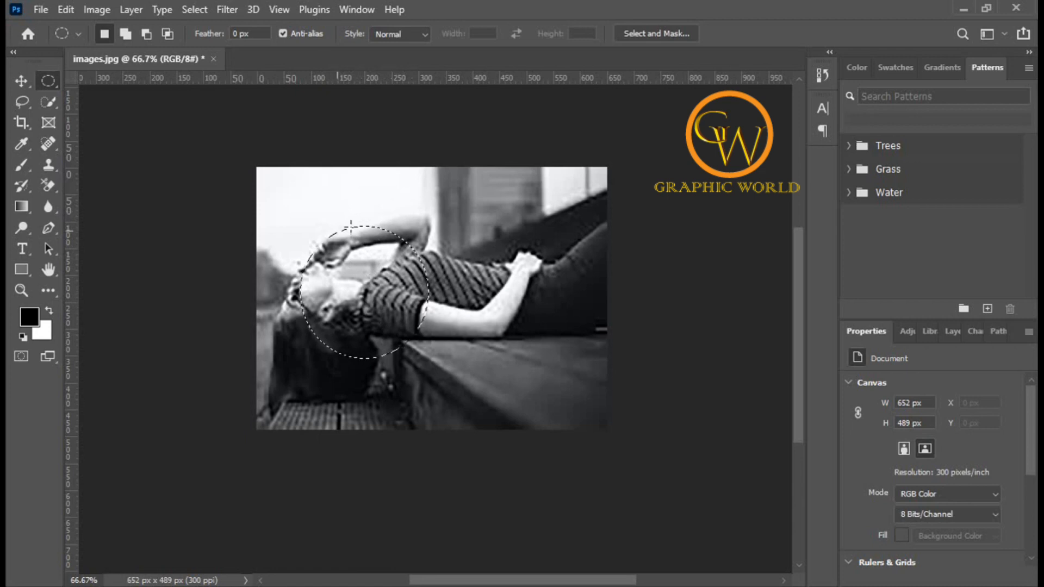
left_click(277, 202)
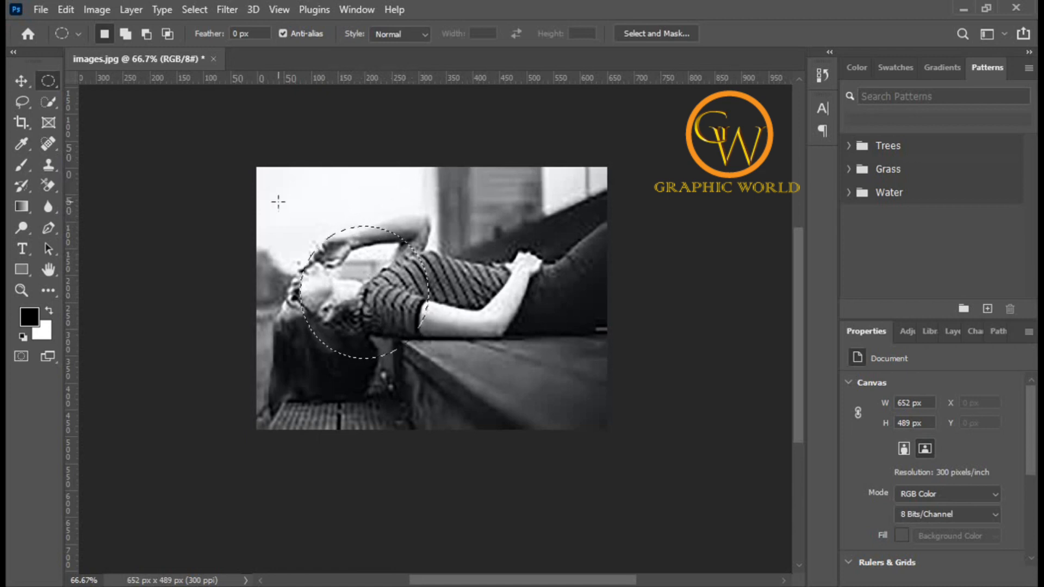
Step: Select a single pixel row across the image at the level of the woman's raised hand with the Single Row Marquee Tool
right_click(49, 79)
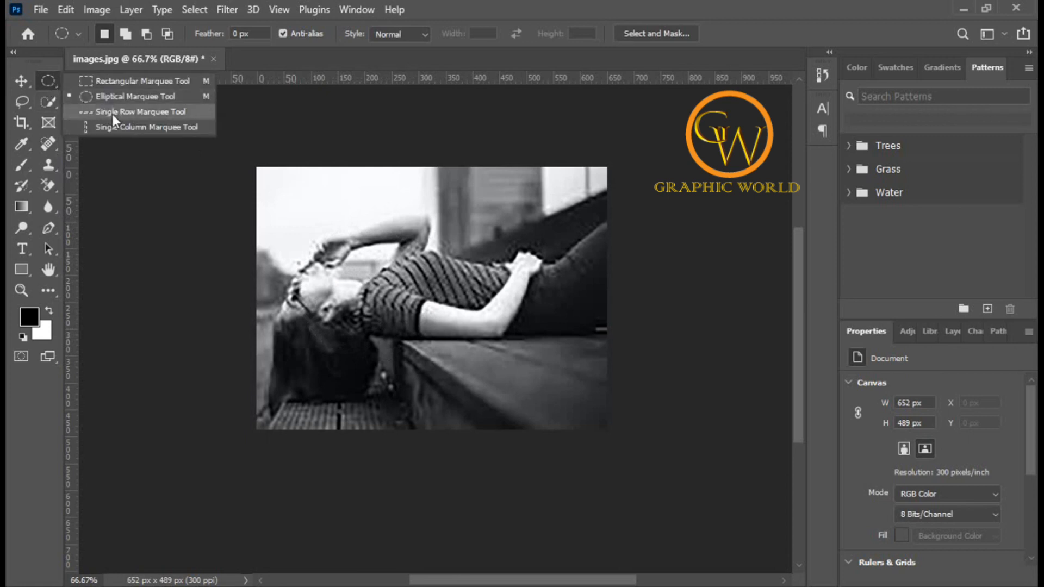
left_click(151, 112)
left_click_drag(258, 221, 376, 255)
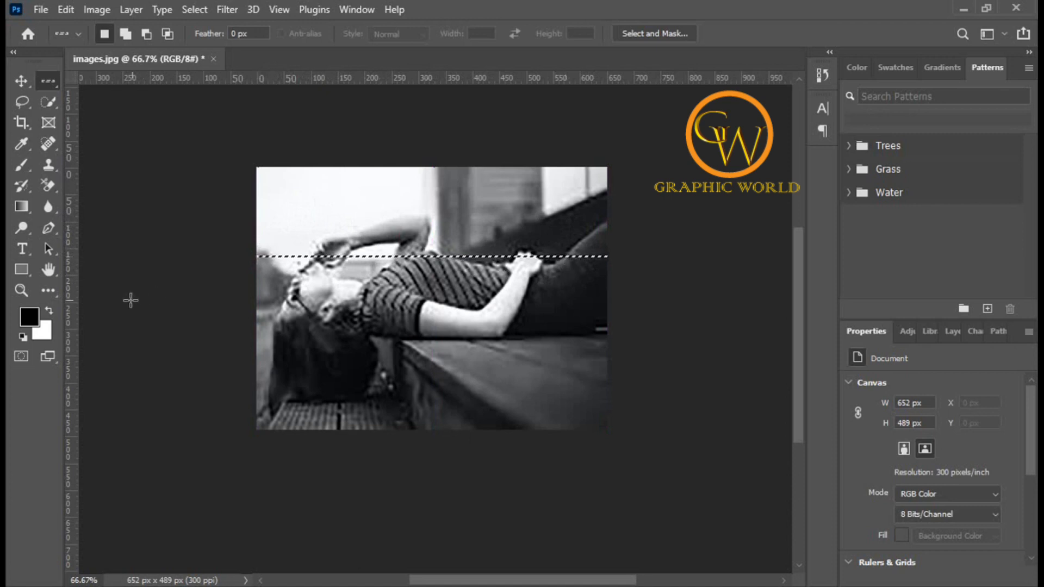
Step: Fill the single-row selection with the color #ff0000 at Normal mode and 100% opacity
key("shift+F5")
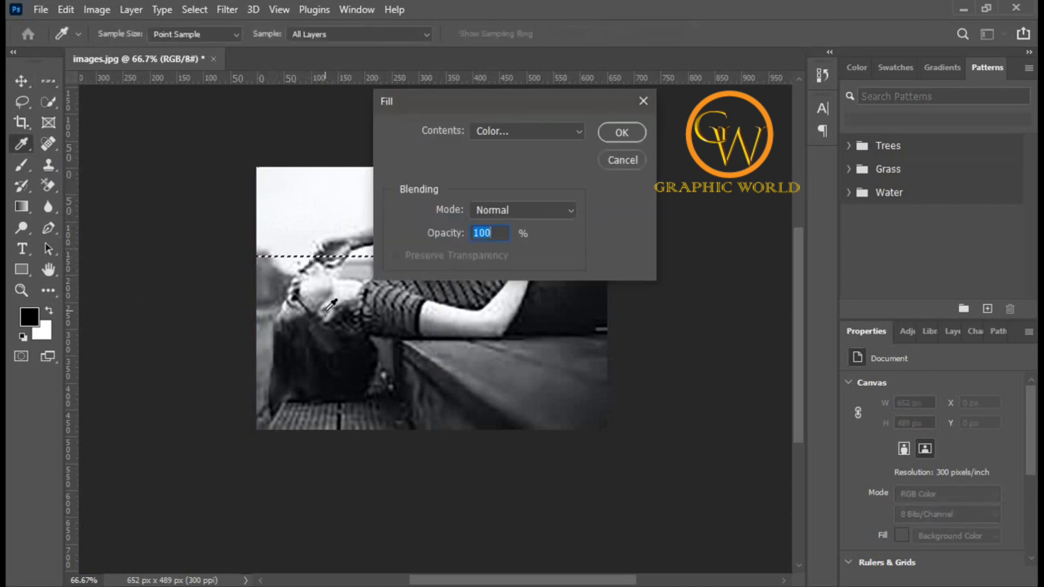
left_click(561, 130)
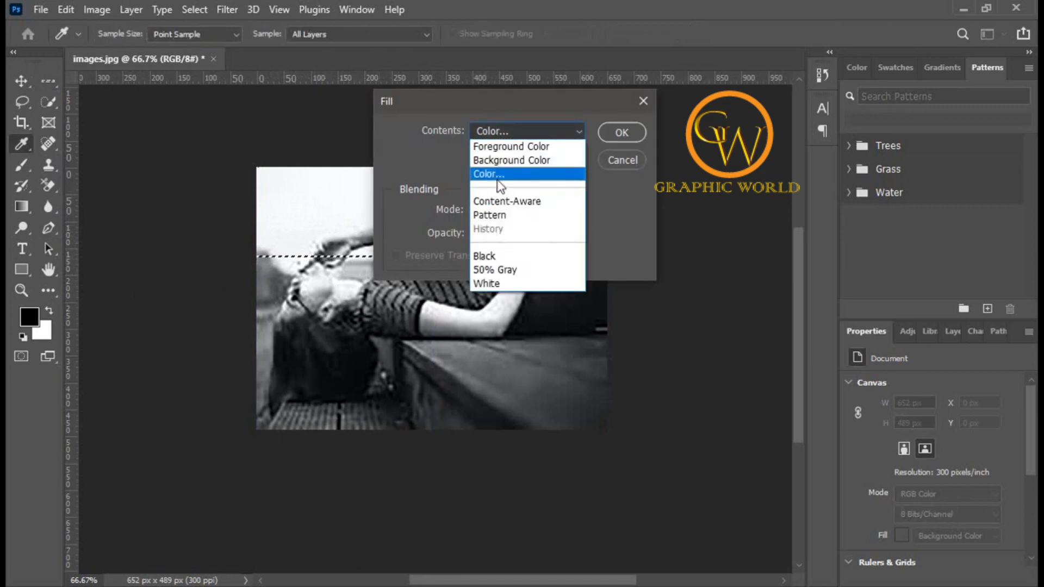
left_click(497, 175)
left_click_drag(771, 263, 823, 207)
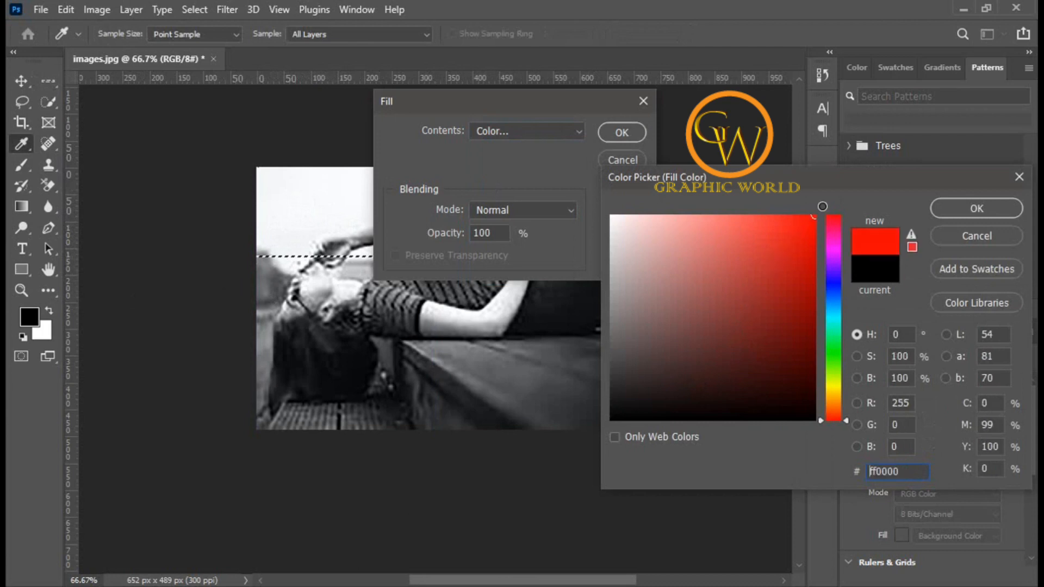
left_click(953, 210)
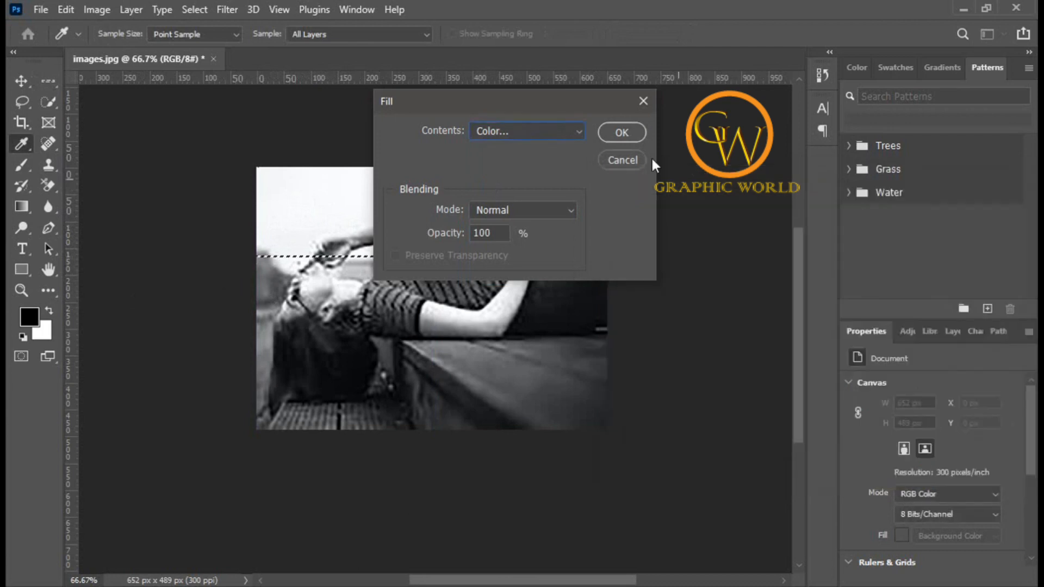
left_click(624, 131)
Step: Select a new single pixel row running across the woman's arm and chest
left_click(673, 223)
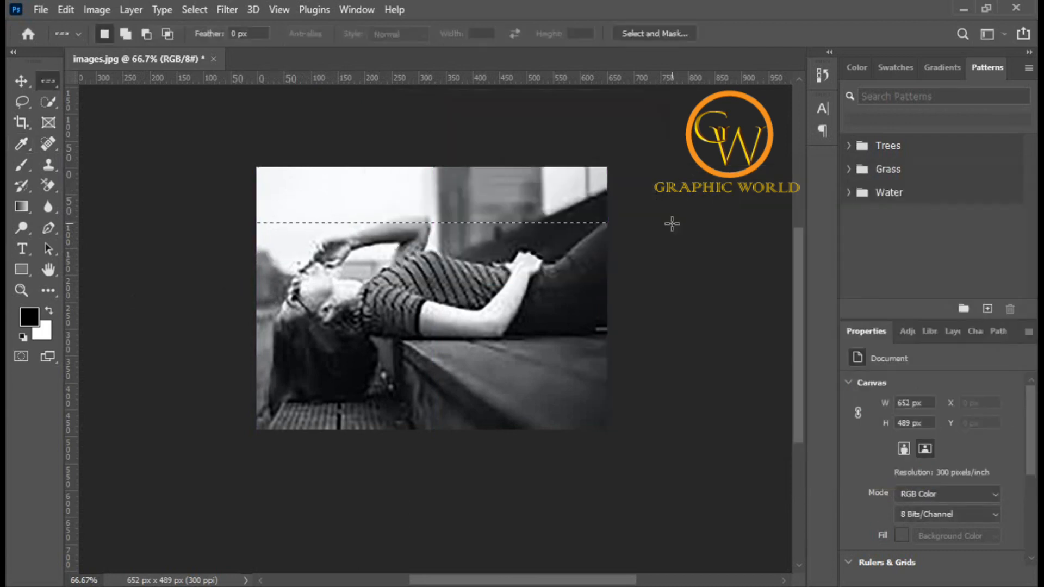
left_click(657, 283)
left_click(370, 241)
left_click(424, 208)
left_click(433, 189)
left_click(433, 223)
left_click(425, 265)
left_click(420, 293)
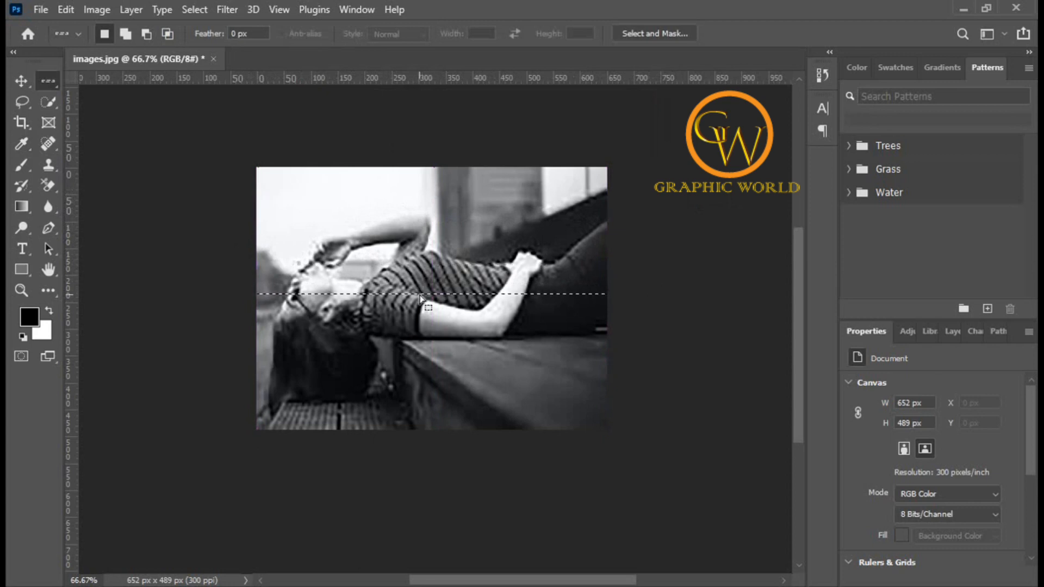
Step: Fill the selected row with Black
key("shift+F5")
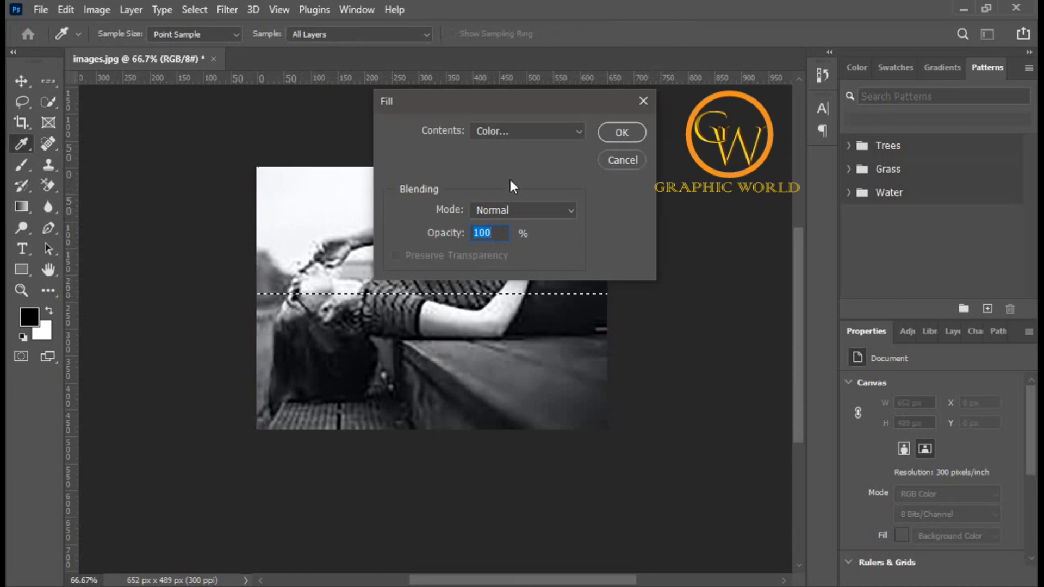
left_click(576, 131)
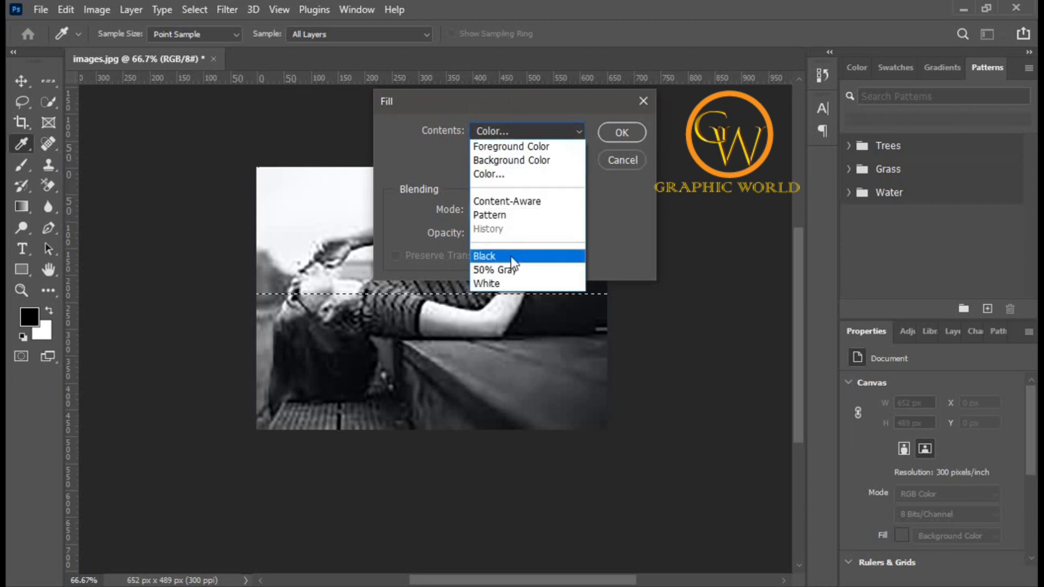
left_click(502, 256)
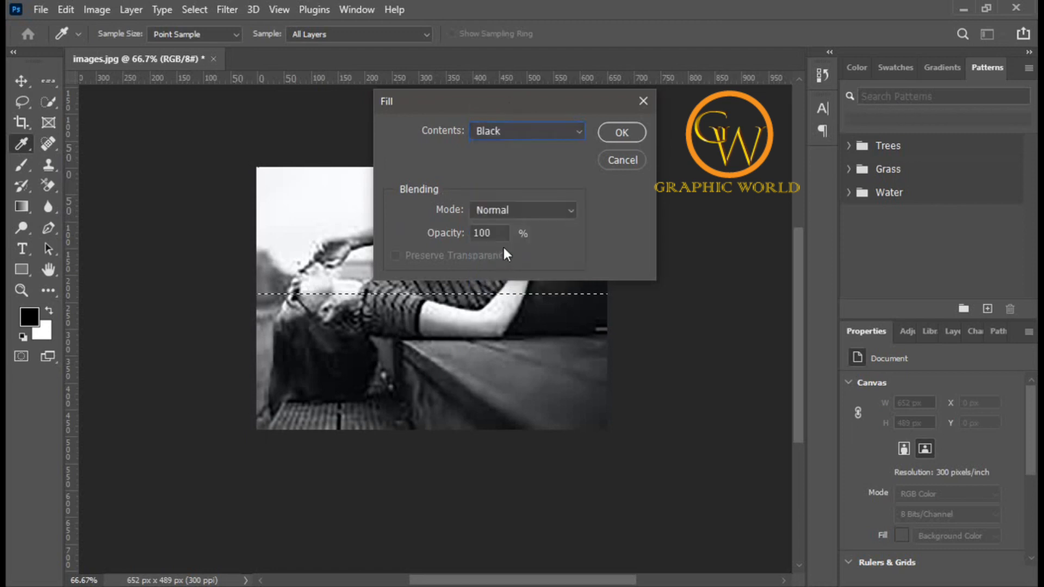
left_click(622, 132)
Step: Nudge the row selection upward with the Marquee tool, then deselect
key("m")
key("shift+Up")
key("shift+Up")
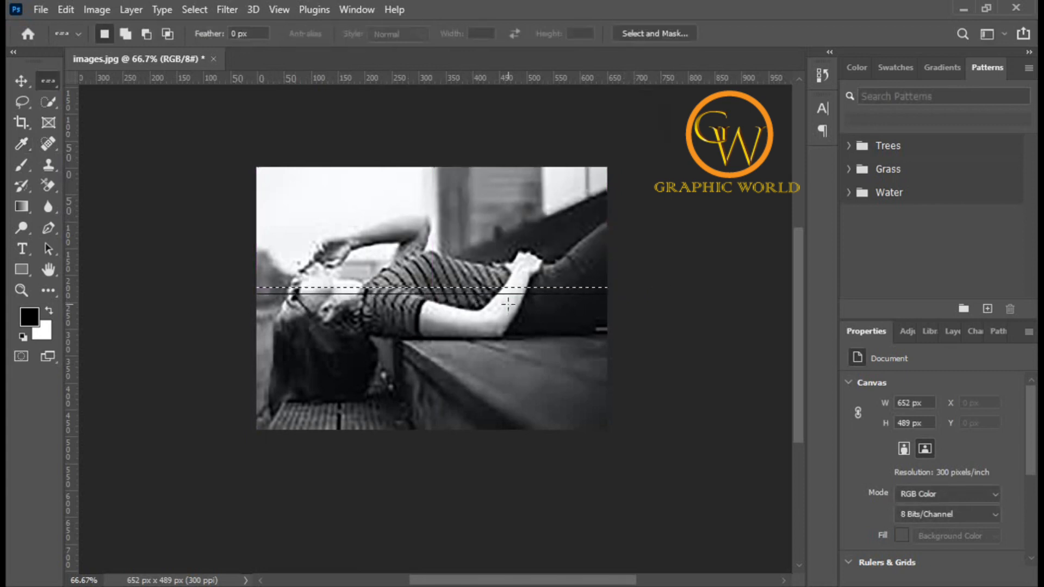
key("ctrl+d")
Step: Place a single pixel row selection near the top edge of the image with the Single Row Marquee Tool
left_click(381, 306, "ctrl")
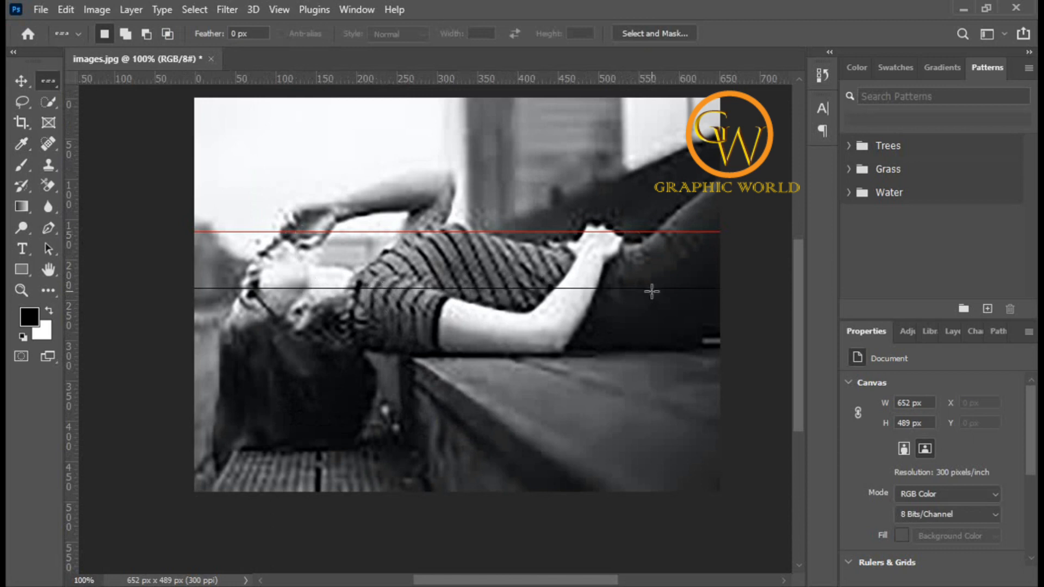
left_click_drag(294, 196, 307, 123)
right_click(48, 80)
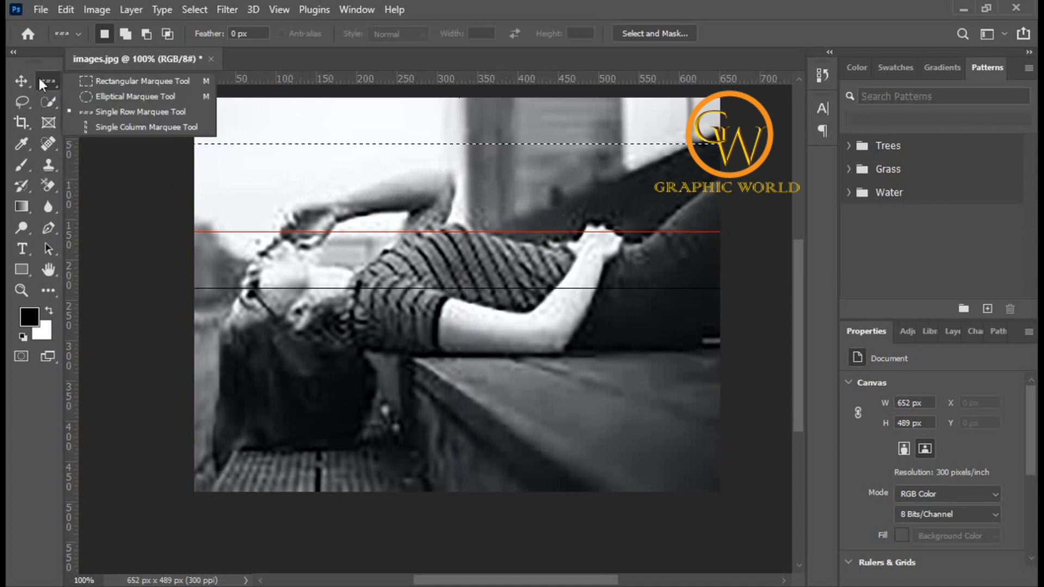
left_click(149, 113)
left_click(315, 115)
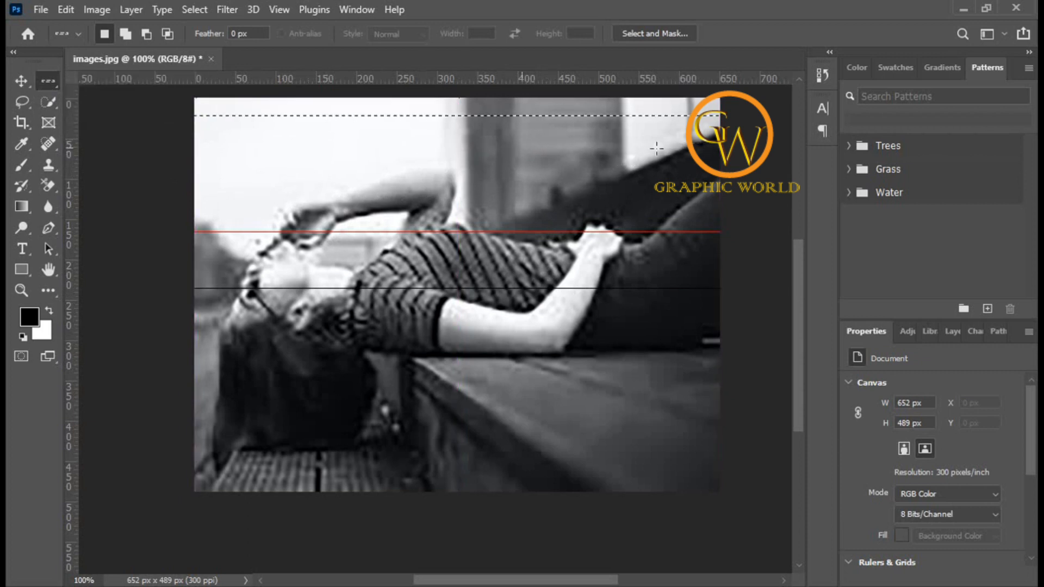
Step: Switch to the Single Column Marquee Tool and place a column selection, moving it across the image toward the right edge
right_click(49, 82)
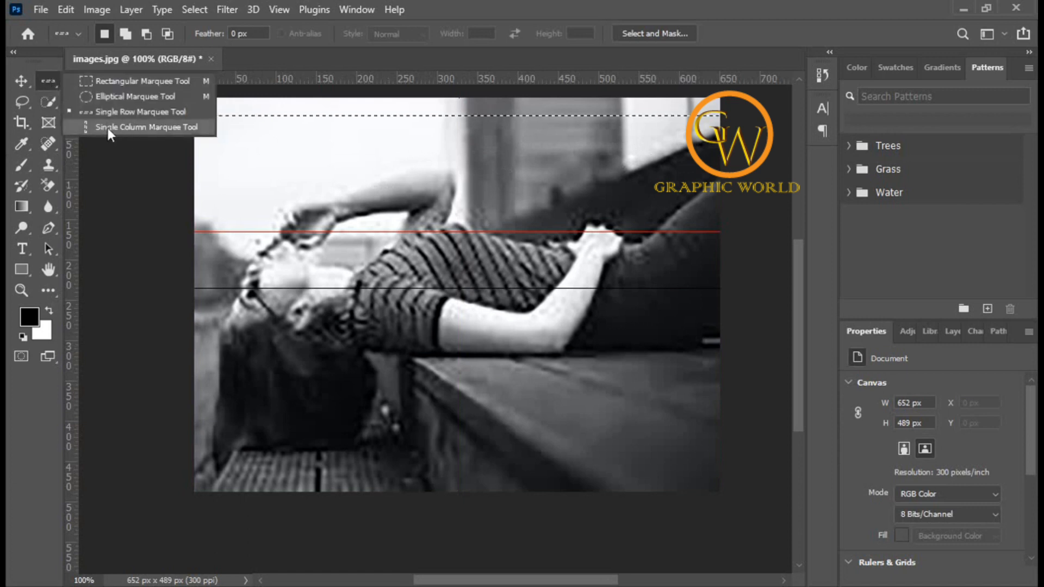
left_click(137, 129)
left_click(245, 158)
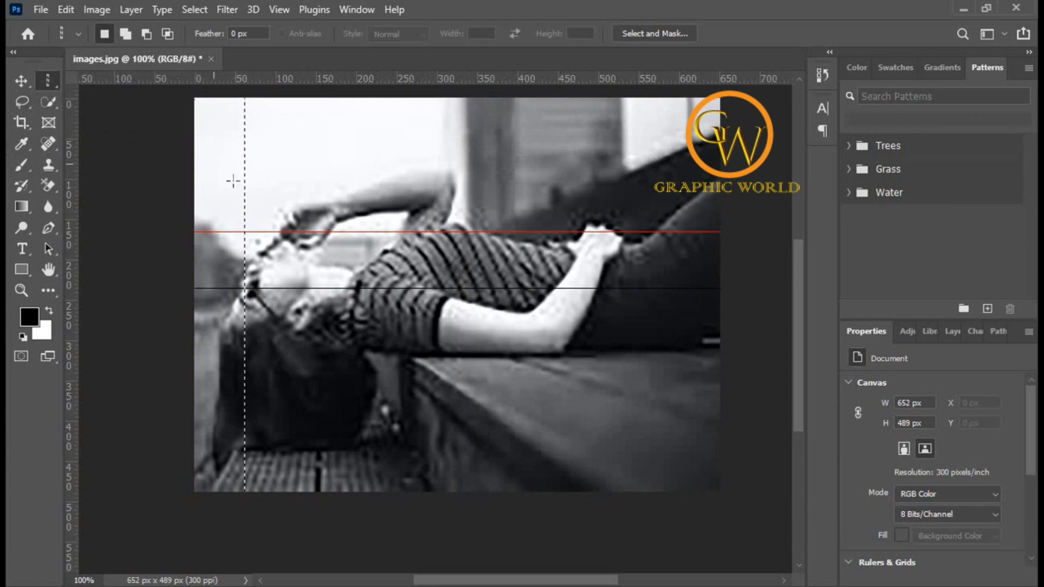
left_click(352, 149)
left_click(415, 149)
left_click(532, 149)
left_click(582, 148)
left_click(640, 147)
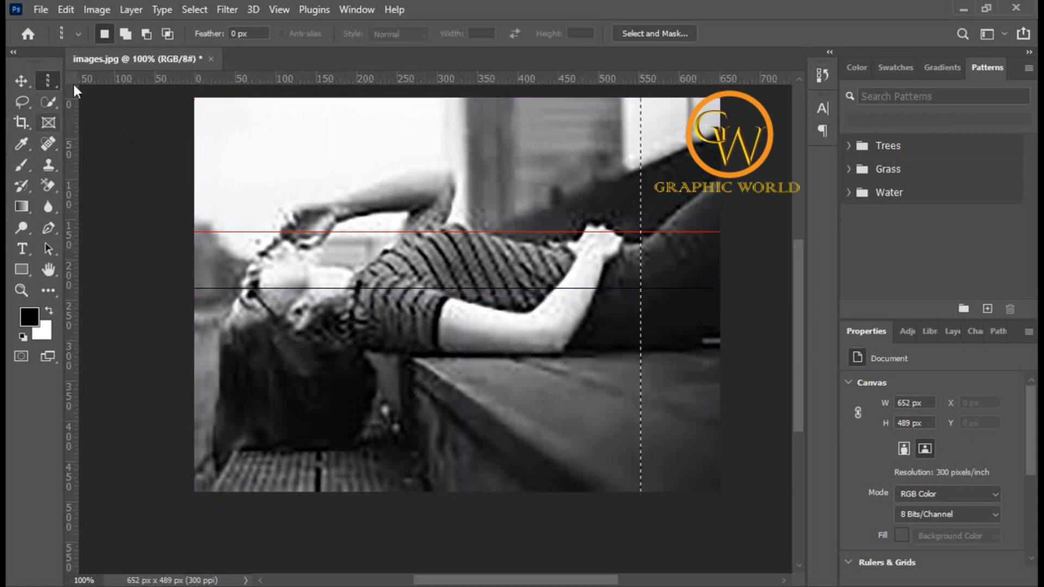
Step: Place a single column selection through the woman's chest, then deselect
right_click(44, 77)
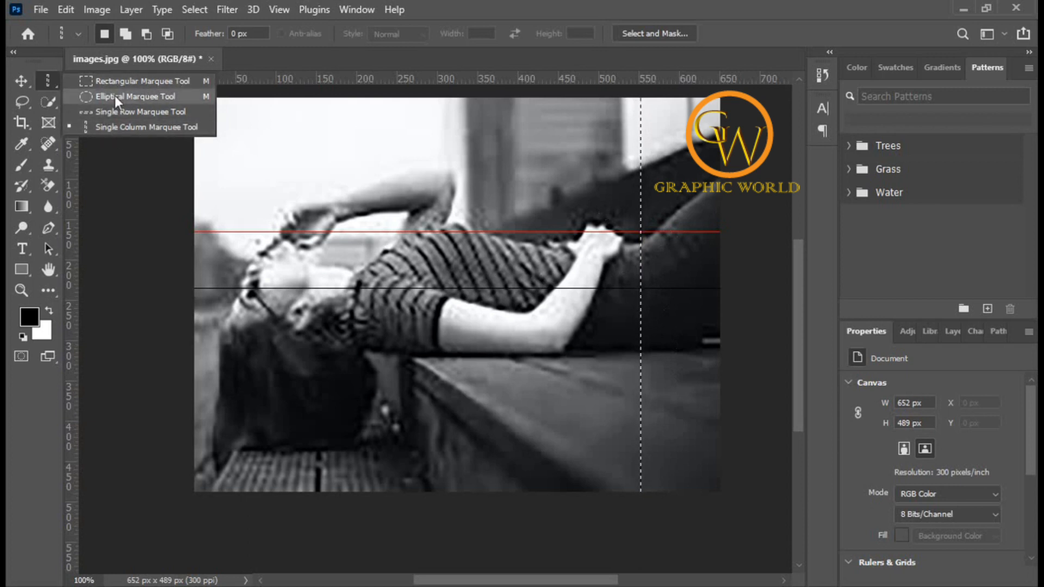
left_click(345, 188)
left_click(346, 188)
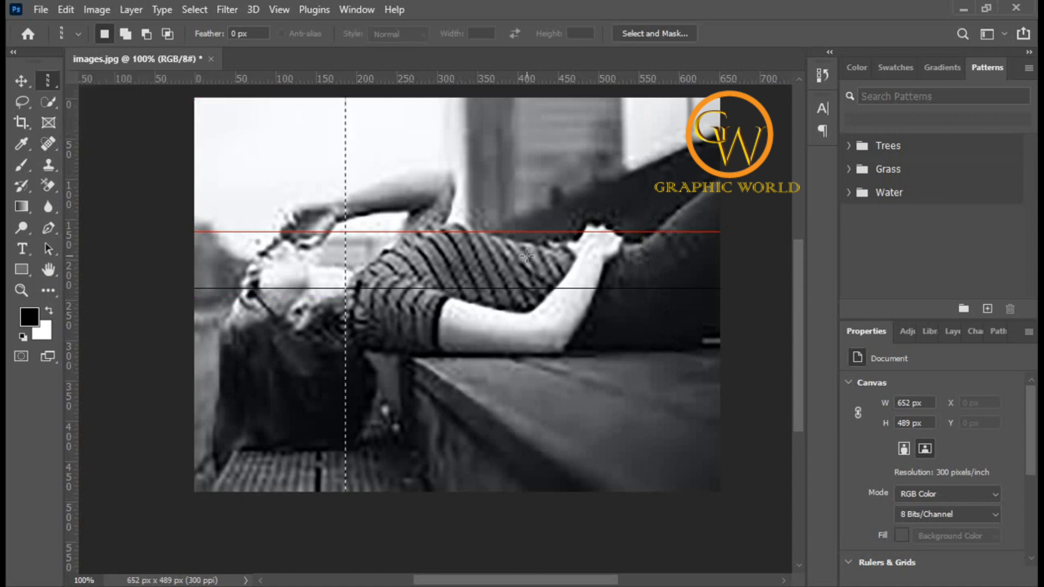
key("ctrl+d")
key("ctrl+minus")
key("ctrl+minus")
scroll(462, 332, "down", 2)
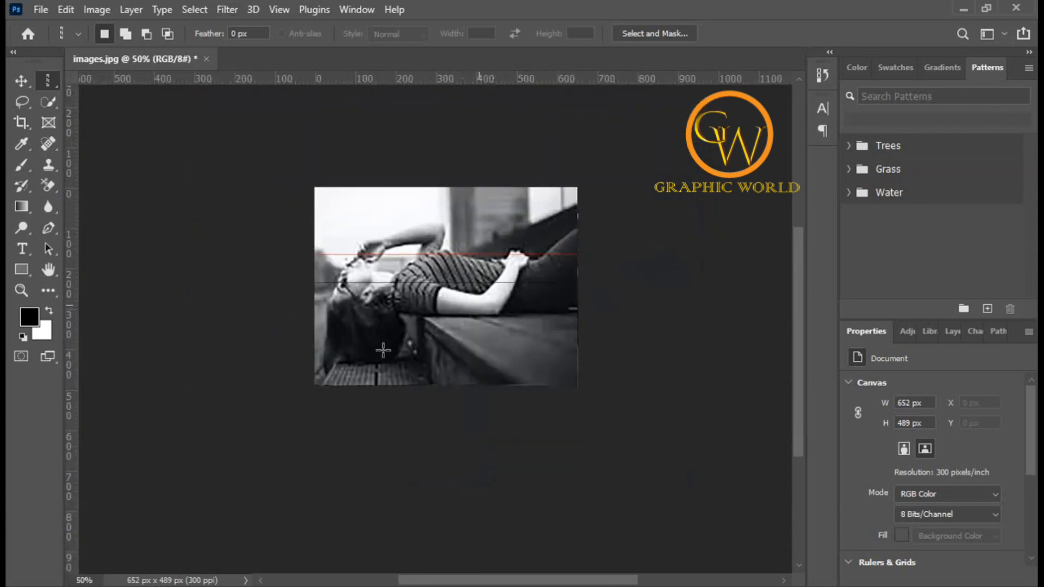
scroll(386, 342, "down", 2)
left_click(432, 249, "ctrl")
left_click_drag(432, 248, 422, 276)
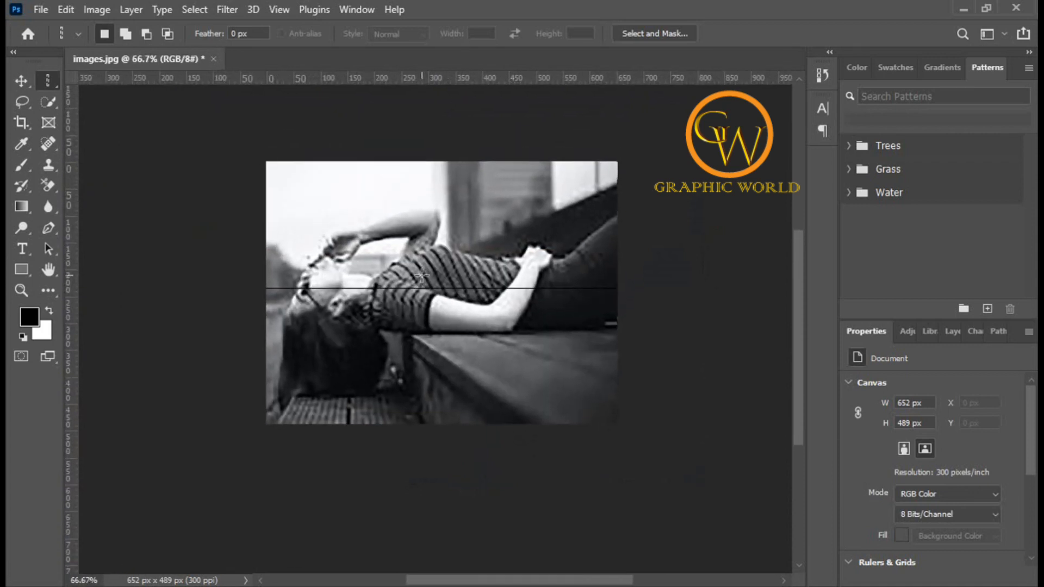
right_click(46, 86)
left_click(90, 84)
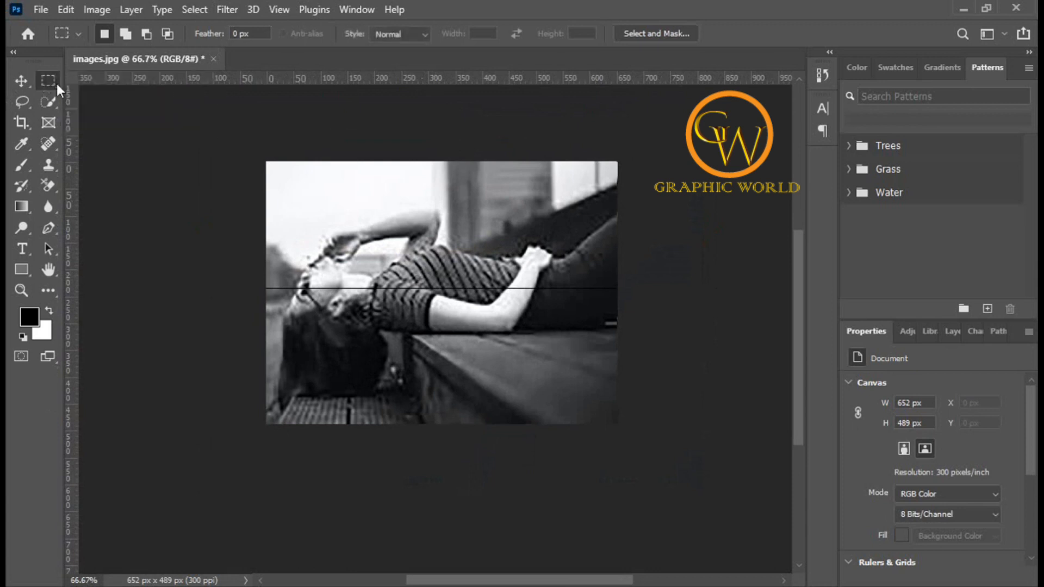
left_click(22, 81)
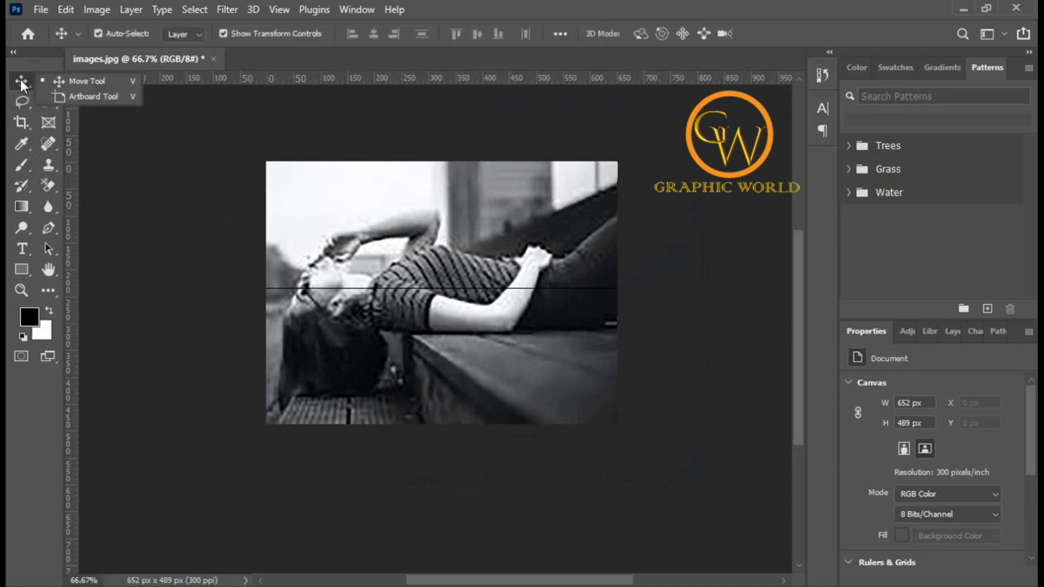
left_click(20, 79)
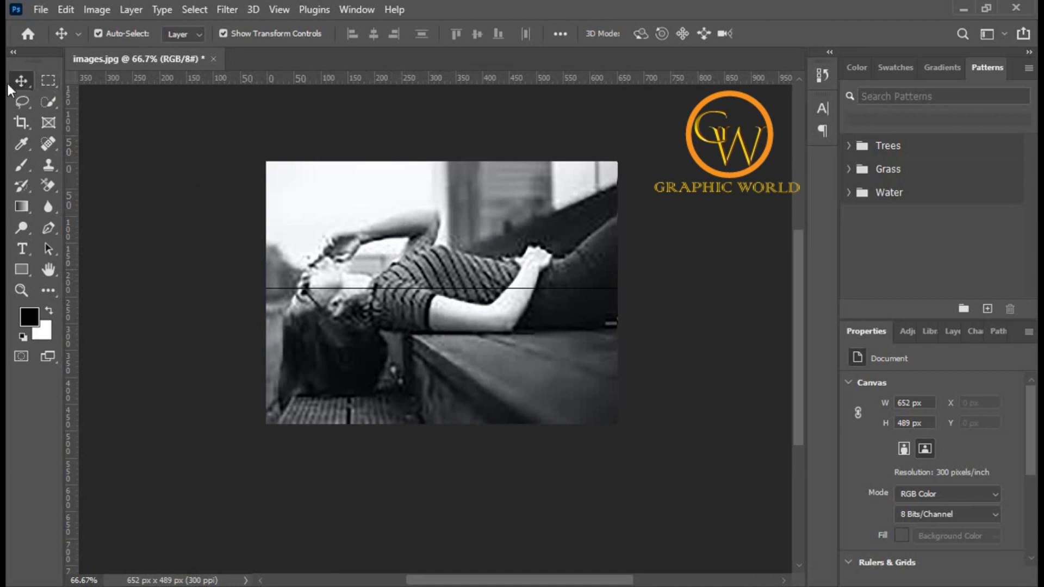
left_click_drag(463, 271, 397, 284)
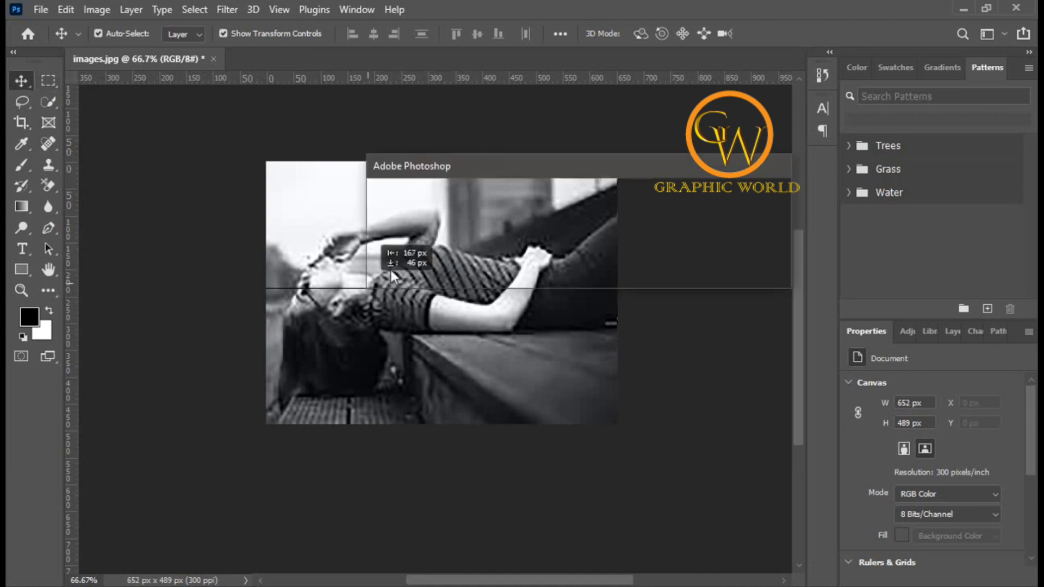
left_click(631, 278)
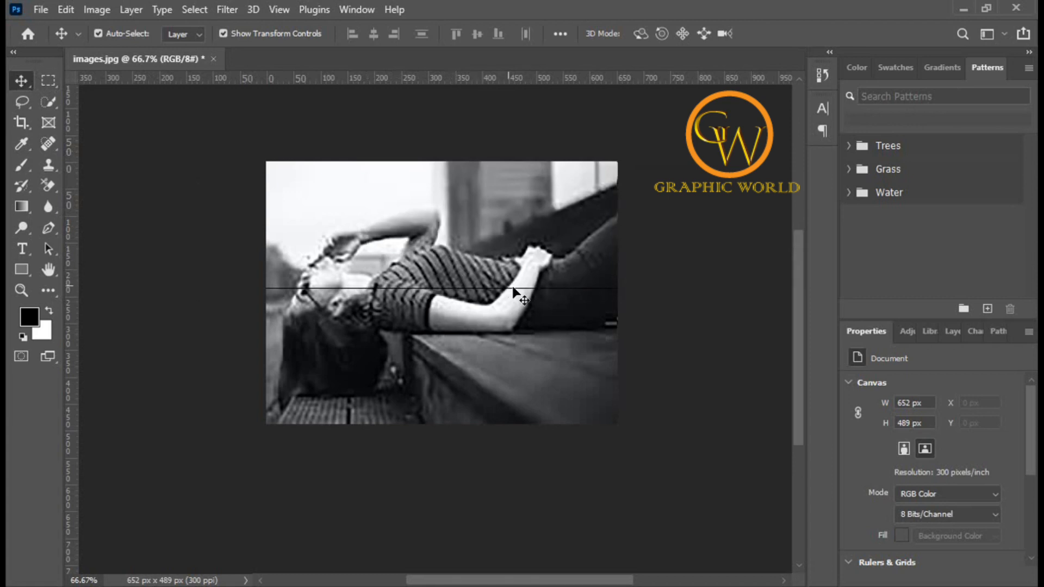
scroll(471, 366, "up", 1)
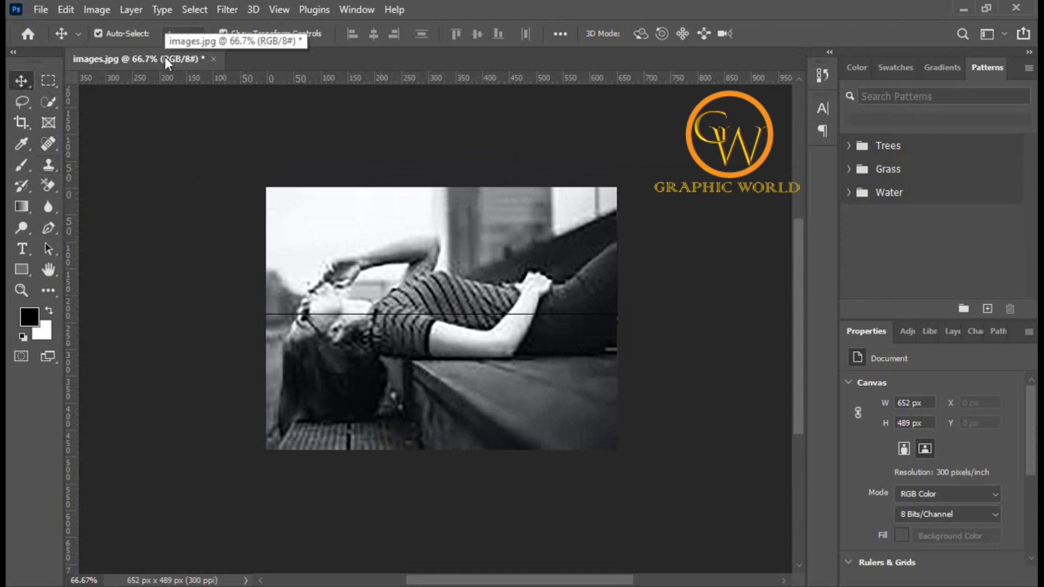
Step: Create a new 297 × 210 mm document at 300 pixels/inch with a white background
left_click(39, 11)
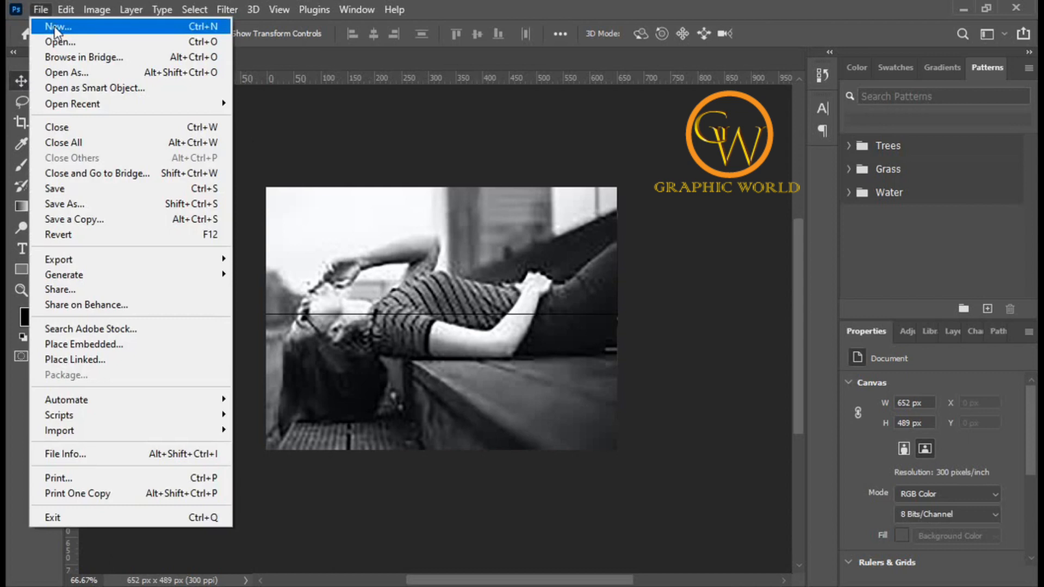
left_click(56, 30)
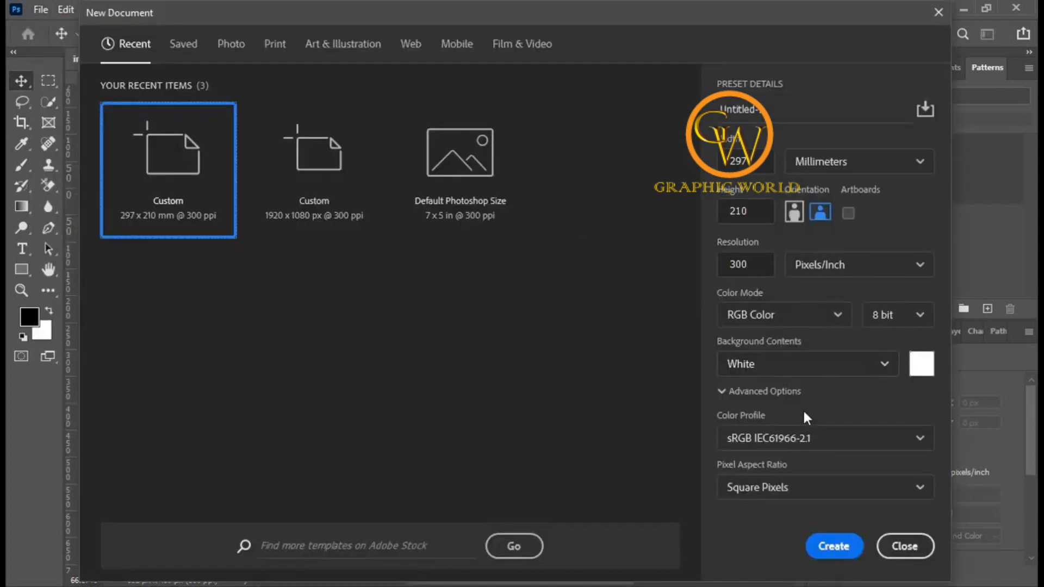
left_click(834, 548)
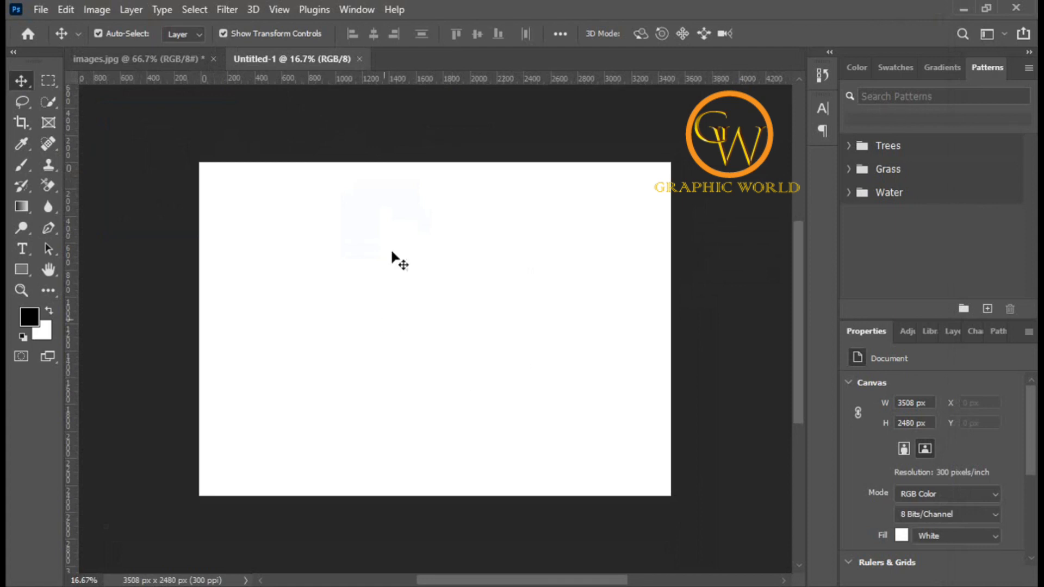
Step: Drag the photo from images.jpg into the new Untitled-1 document
left_click(138, 61)
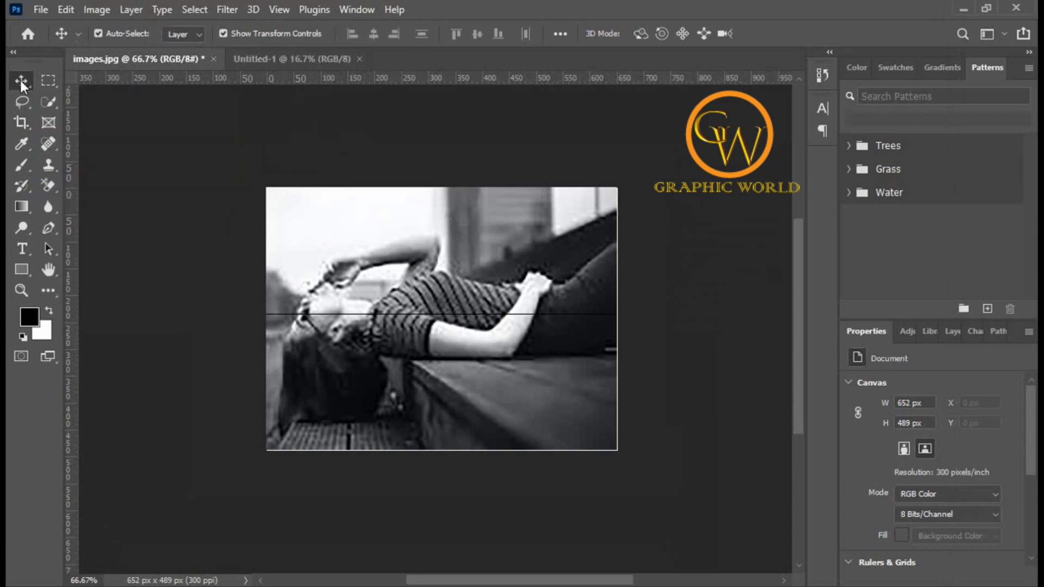
left_click_drag(445, 288, 314, 59)
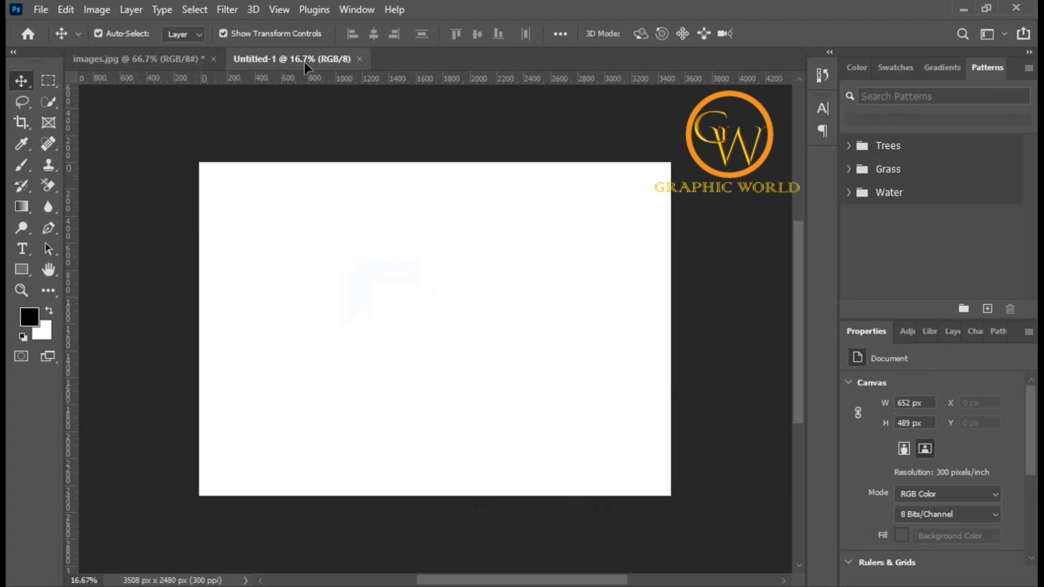
left_click_drag(419, 321, 424, 332)
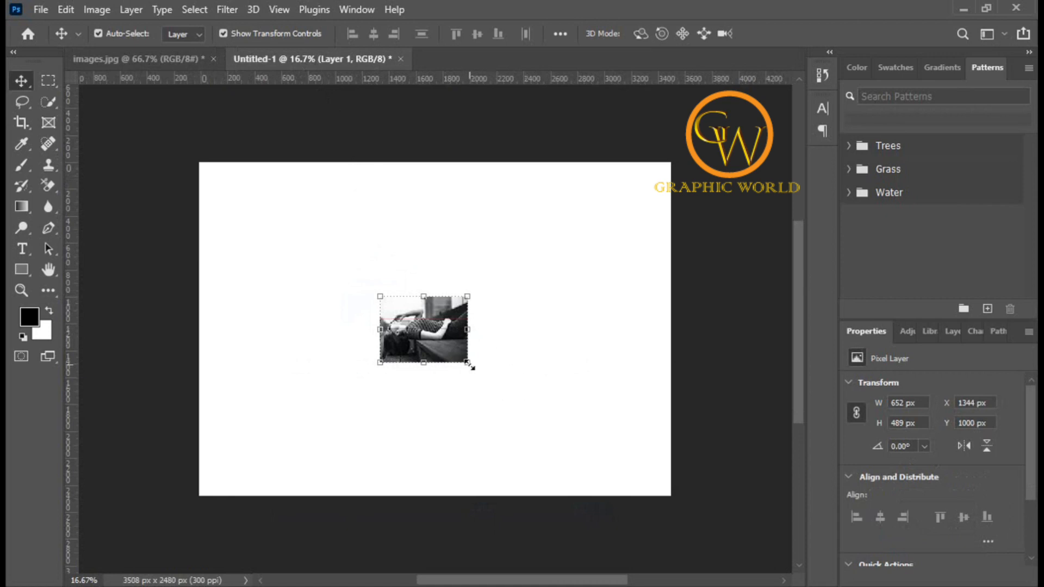
Step: Scale the placed photo layer to about 1444 × 1083 px and commit the transform
left_click_drag(468, 365, 520, 402)
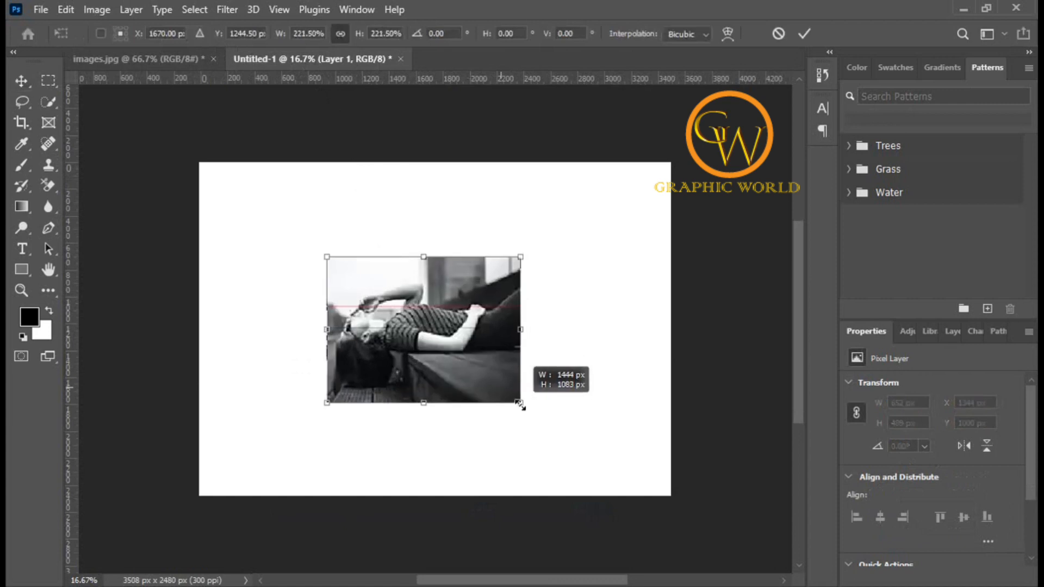
left_click(802, 35)
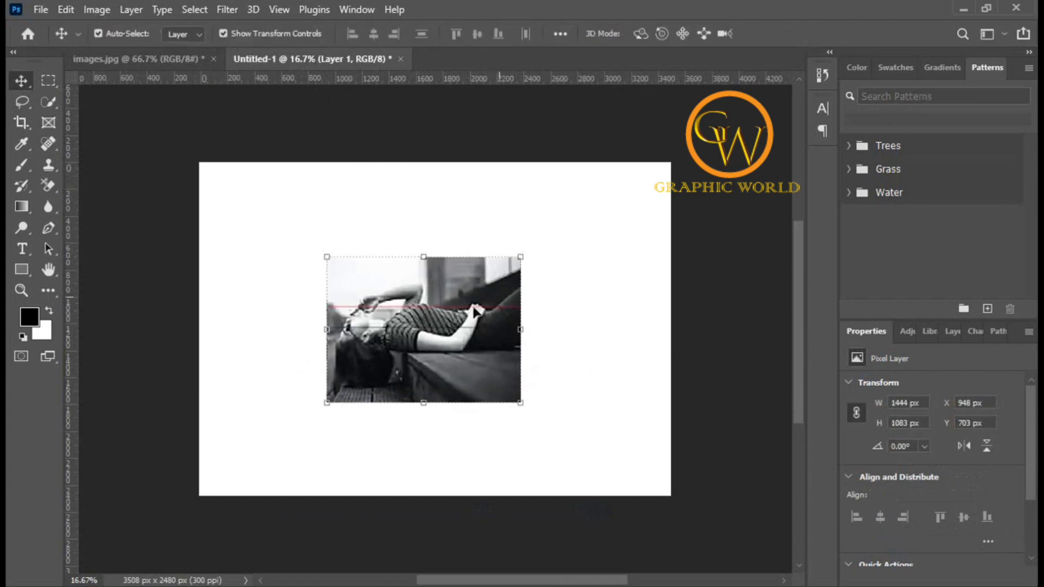
Step: Nudge the placed photo layer and delete it
left_click_drag(464, 315, 465, 298)
key("Delete")
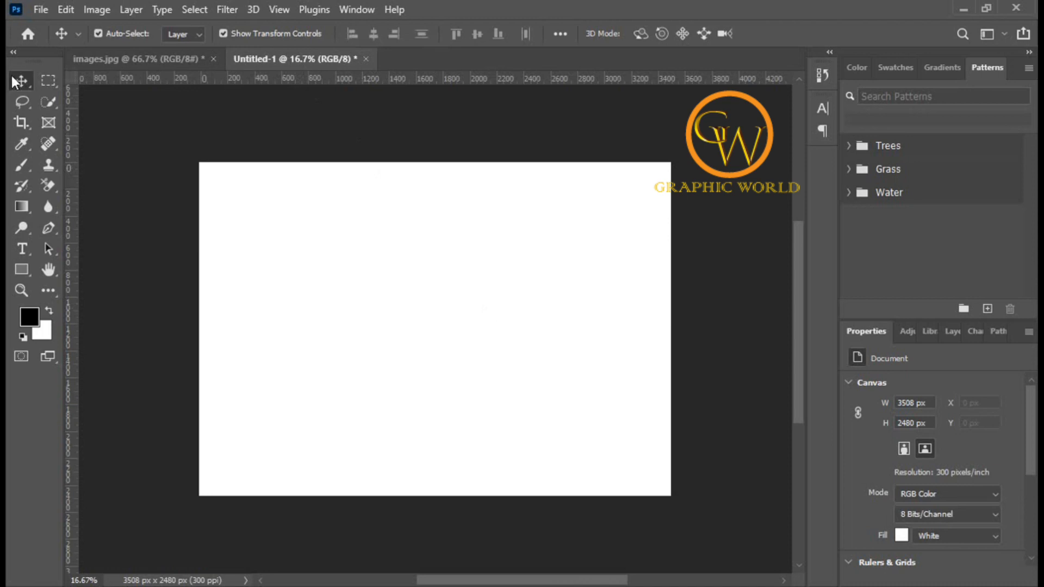
Step: Float both the Untitled-1 and images.jpg documents as separate windows and arrange them side by side
left_click_drag(309, 57, 318, 109)
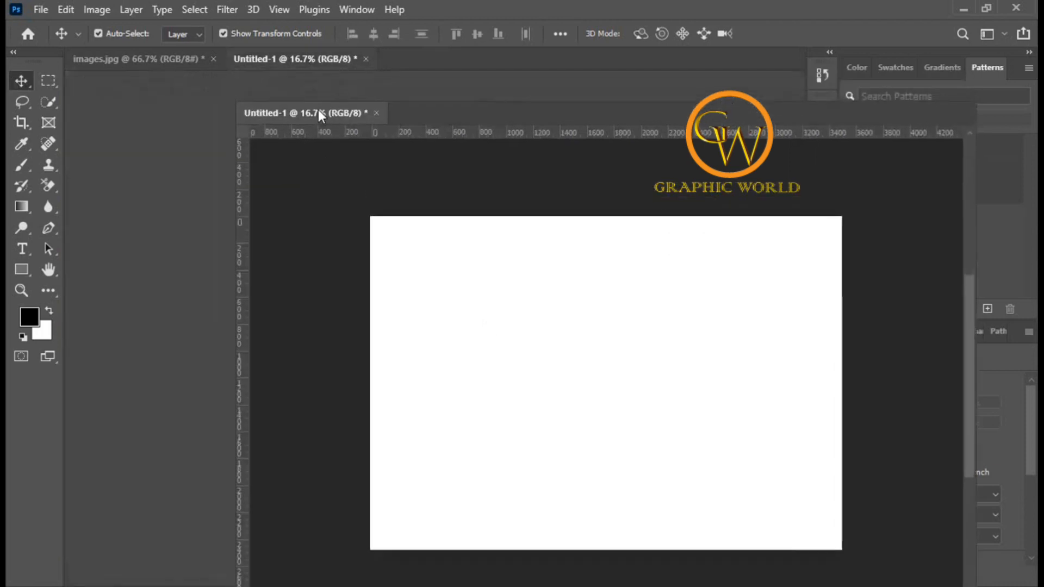
left_click_drag(471, 114, 679, 151)
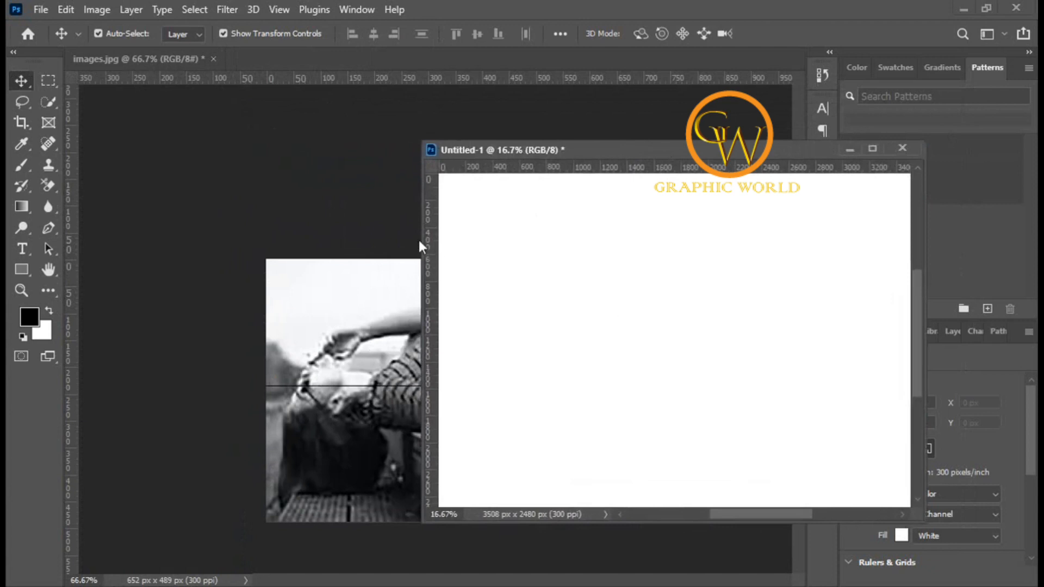
left_click_drag(422, 240, 580, 245)
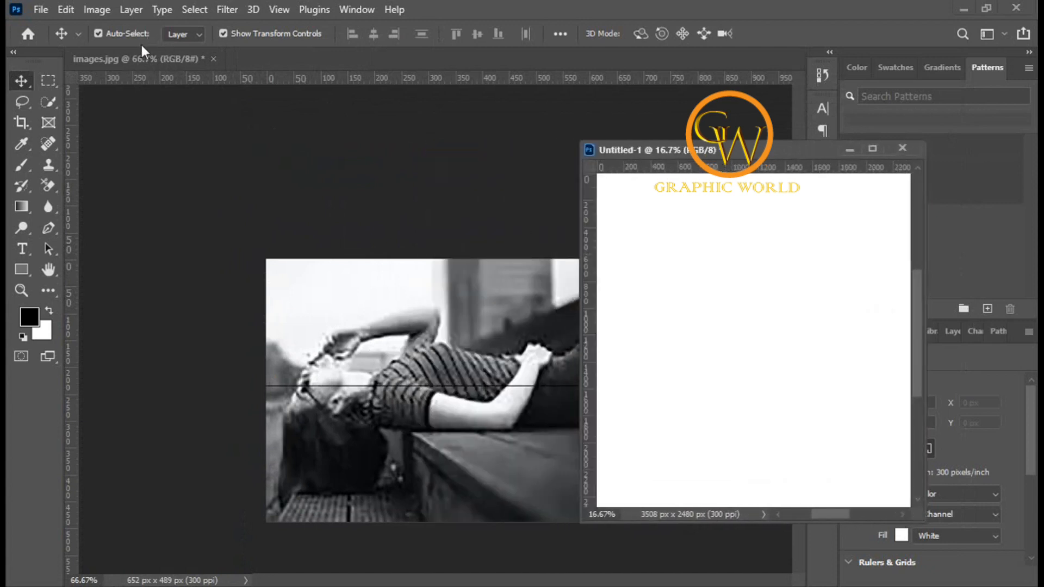
left_click_drag(146, 57, 171, 127)
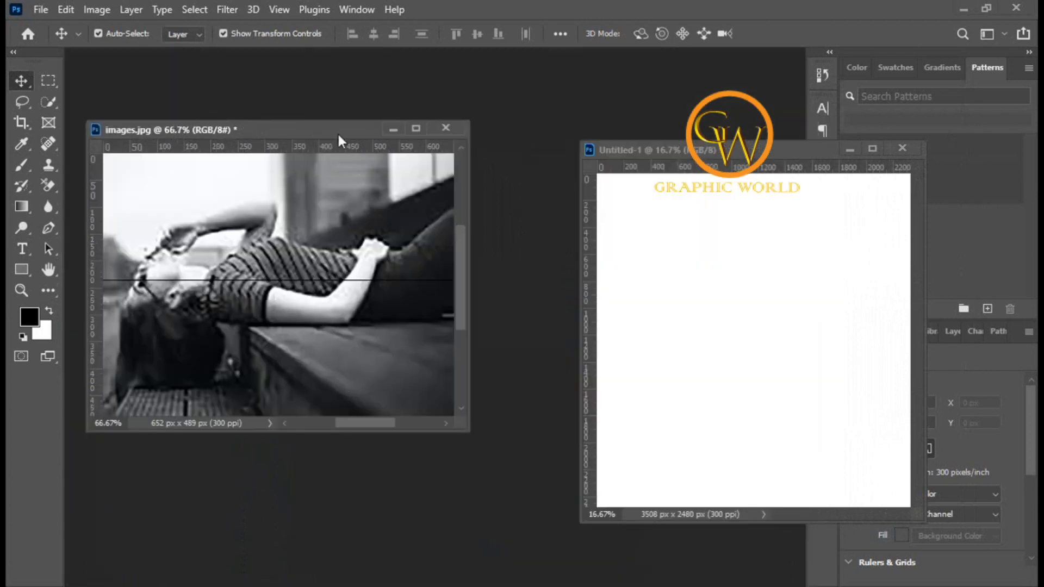
left_click_drag(337, 140, 337, 99)
left_click_drag(752, 152, 684, 94)
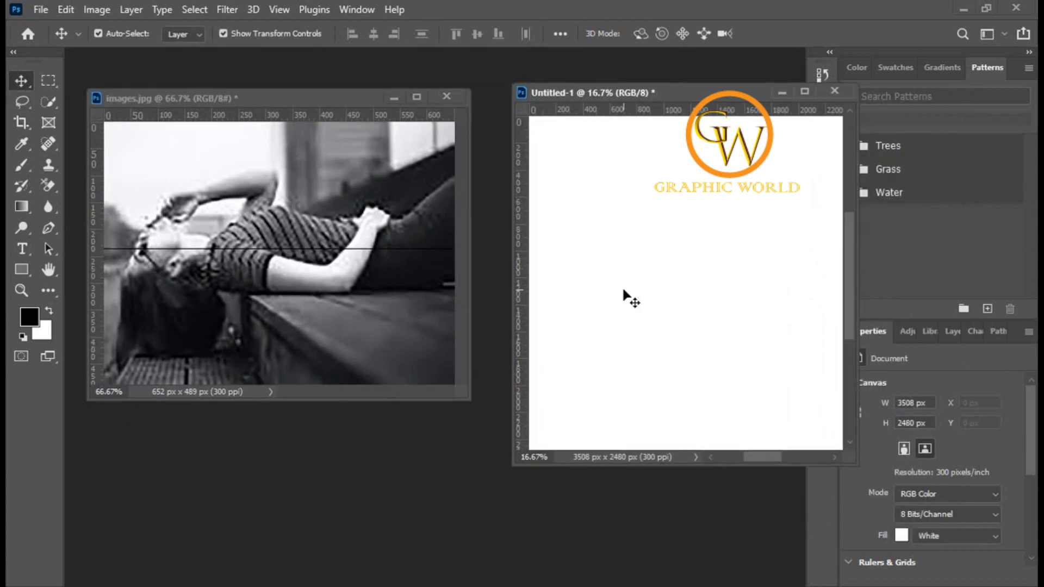
Step: Drag the photo from the images.jpg window into the Untitled-1 window as a new layer
left_click(279, 232)
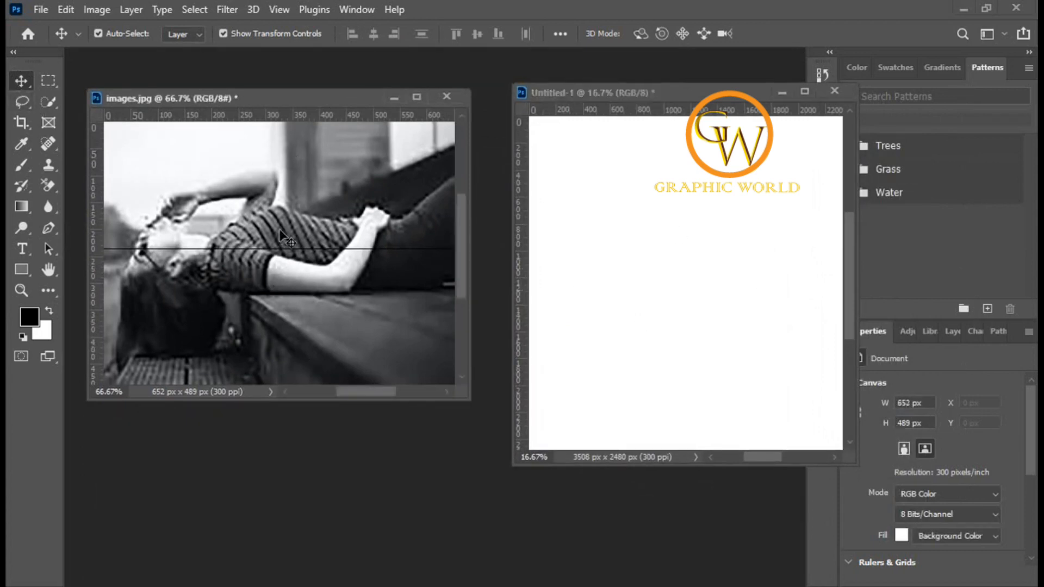
left_click_drag(262, 233, 490, 278)
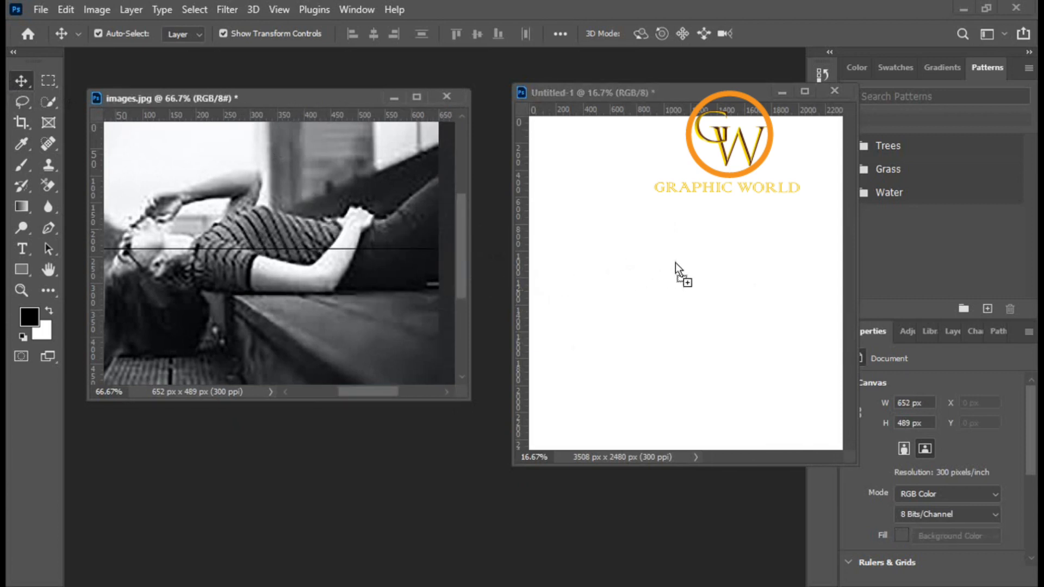
left_click_drag(675, 263, 680, 269)
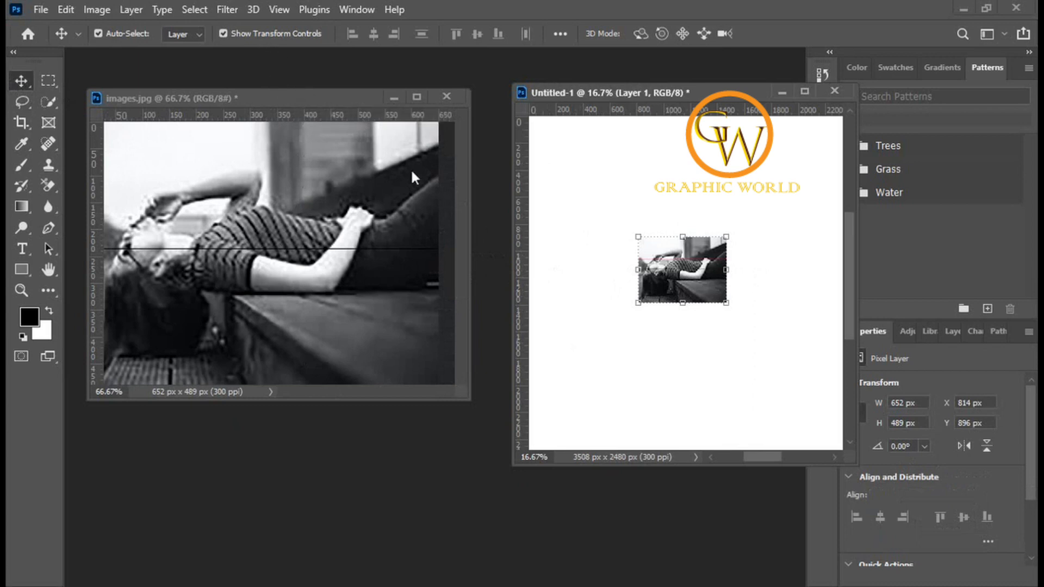
Step: Dock both document windows back into tabs and switch between the two documents
left_click_drag(337, 99, 323, 60)
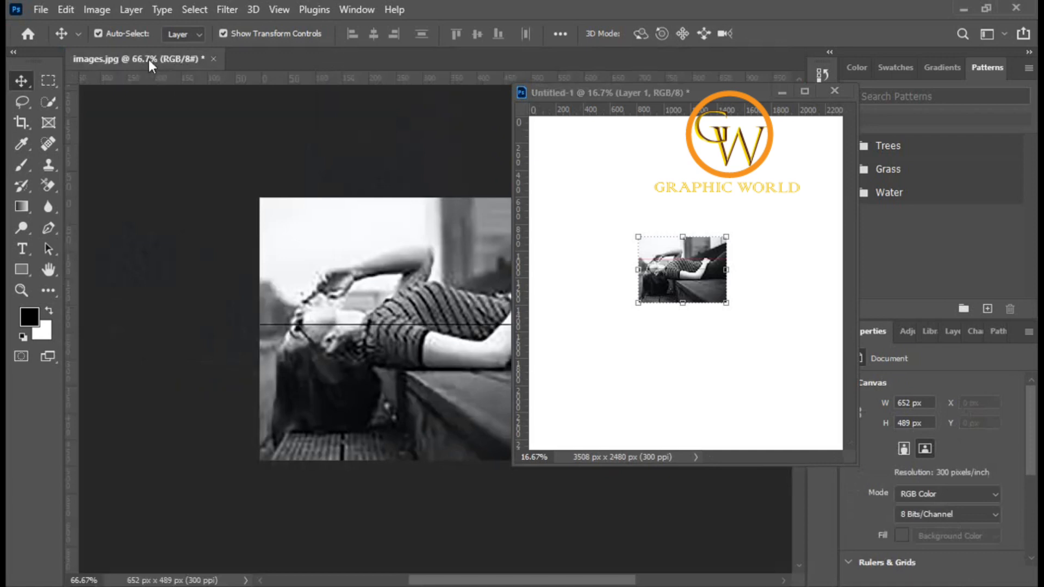
left_click_drag(715, 92, 500, 68)
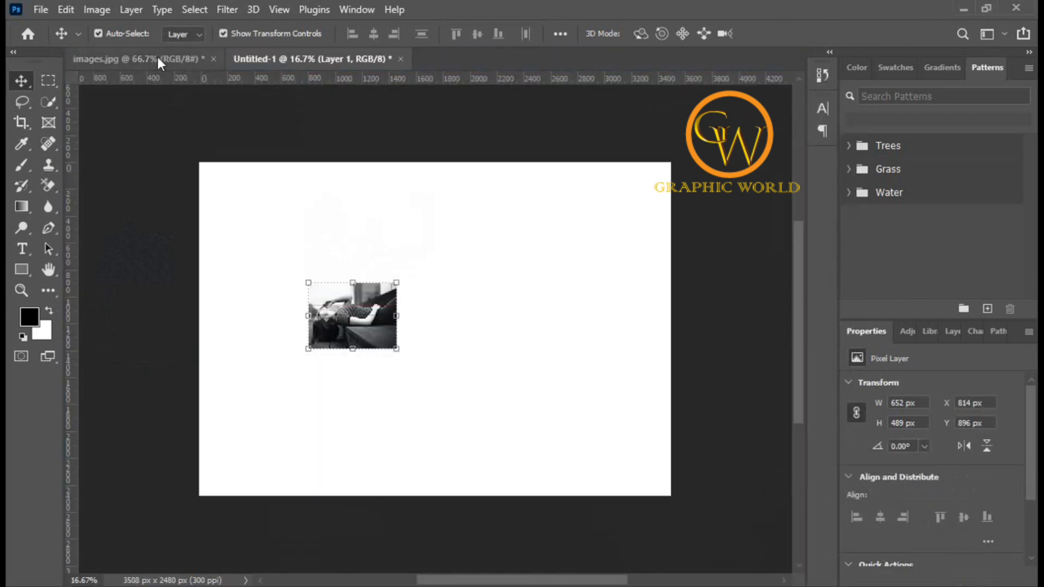
left_click(156, 56)
left_click(296, 58)
left_click(162, 57)
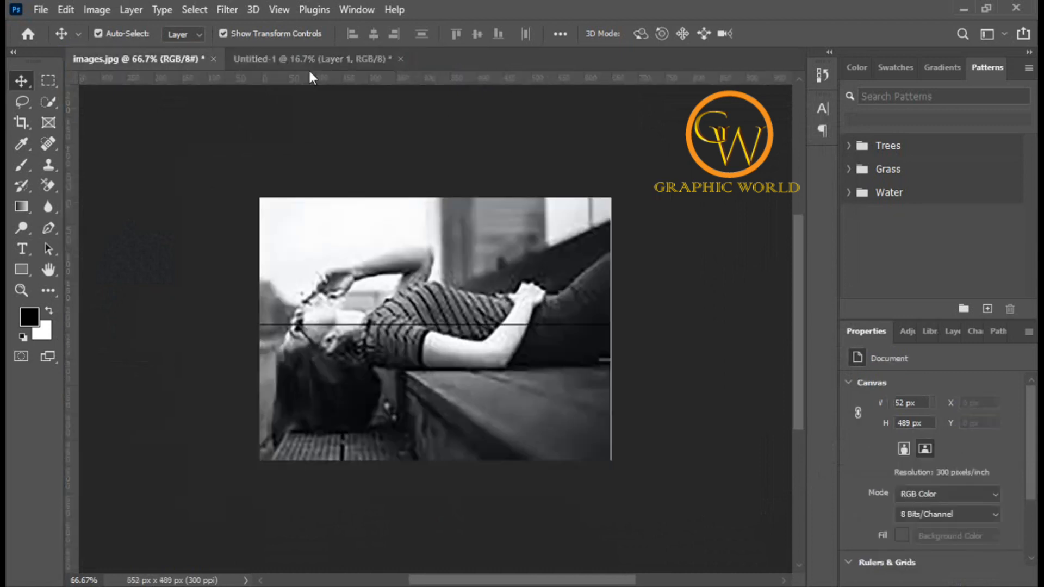
left_click(308, 59)
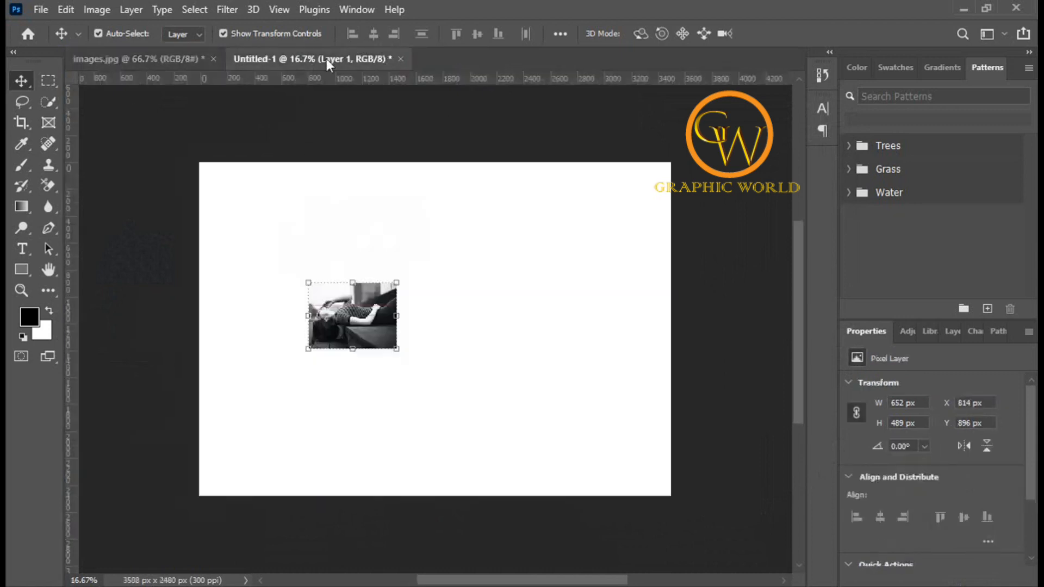
Step: Float both documents again as separate windows and arrange them side by side
left_click_drag(326, 59, 361, 178)
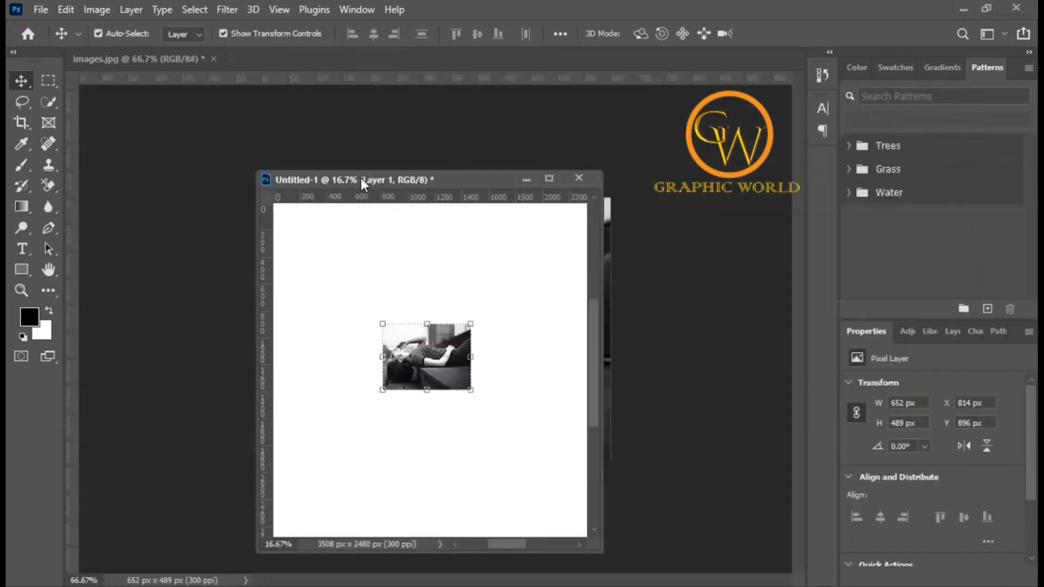
left_click_drag(475, 183, 761, 166)
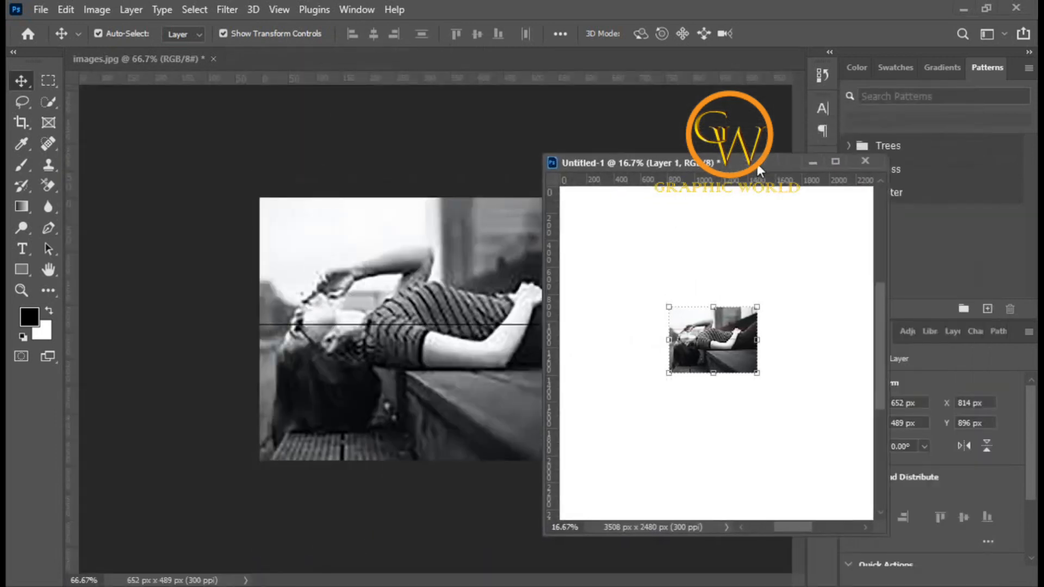
left_click_drag(163, 57, 316, 175)
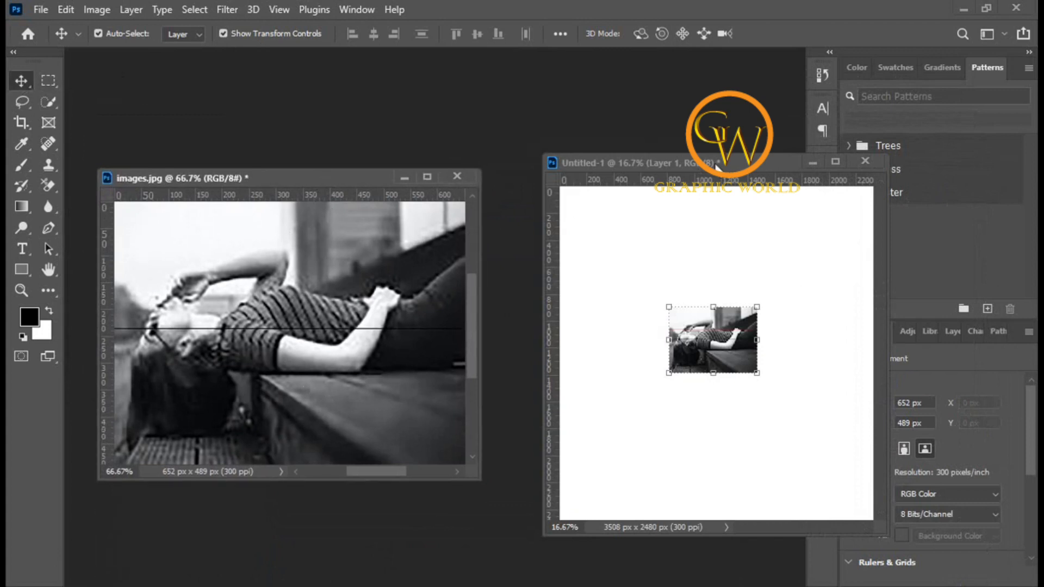
left_click_drag(745, 163, 727, 180)
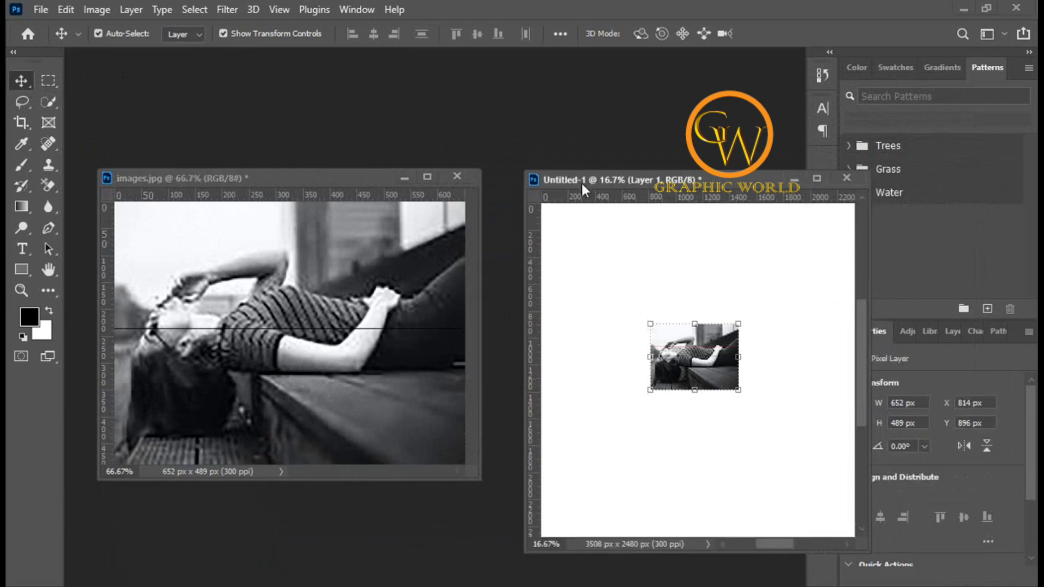
left_click_drag(310, 180, 325, 182)
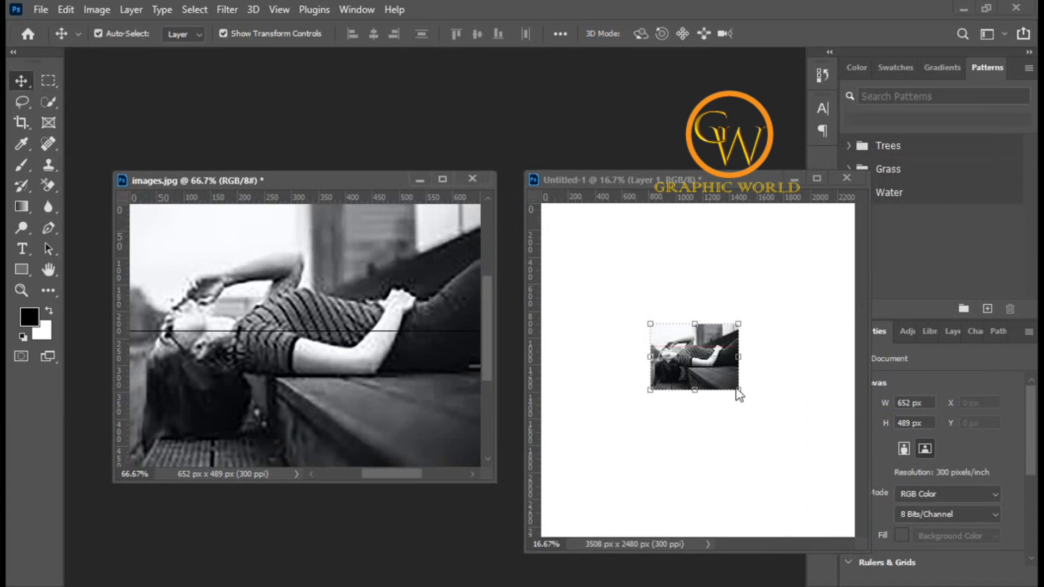
Step: Switch to the Rectangular Marquee Tool, open the Image Size dialog for images.jpg and cancel it
left_click(760, 382)
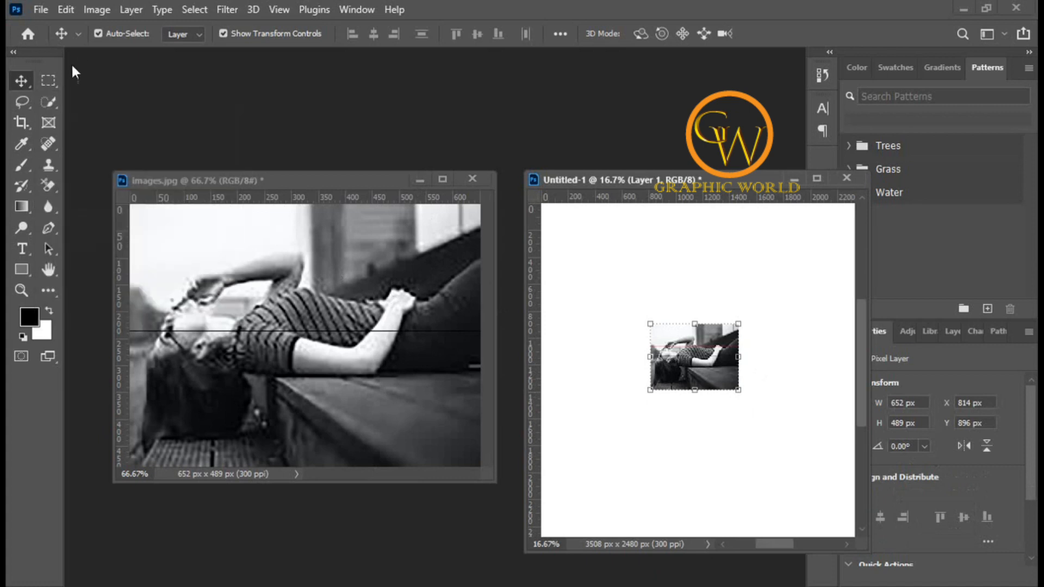
left_click(49, 79)
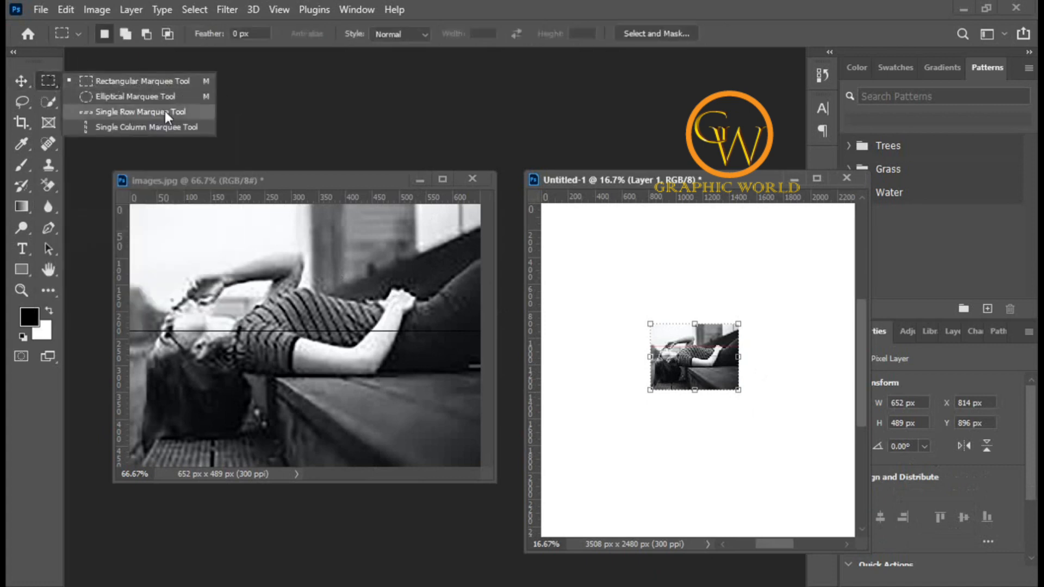
left_click(346, 176)
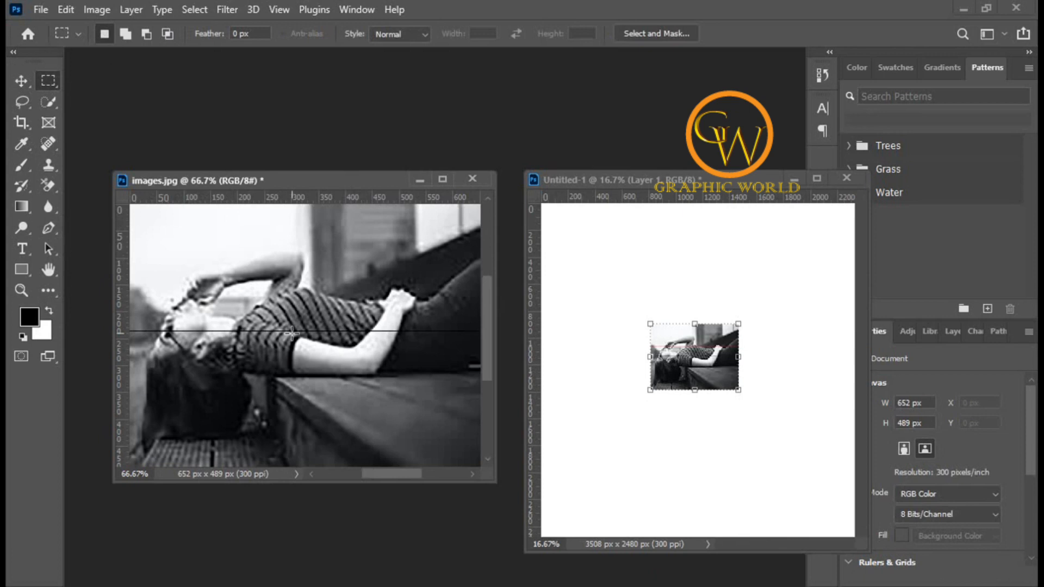
left_click(93, 10)
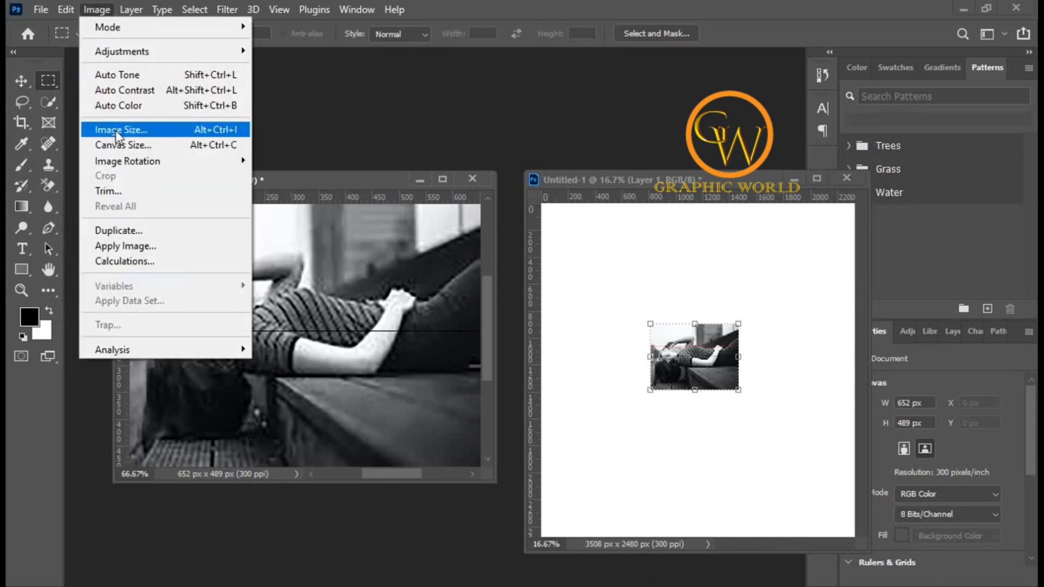
left_click(116, 134)
left_click(639, 312)
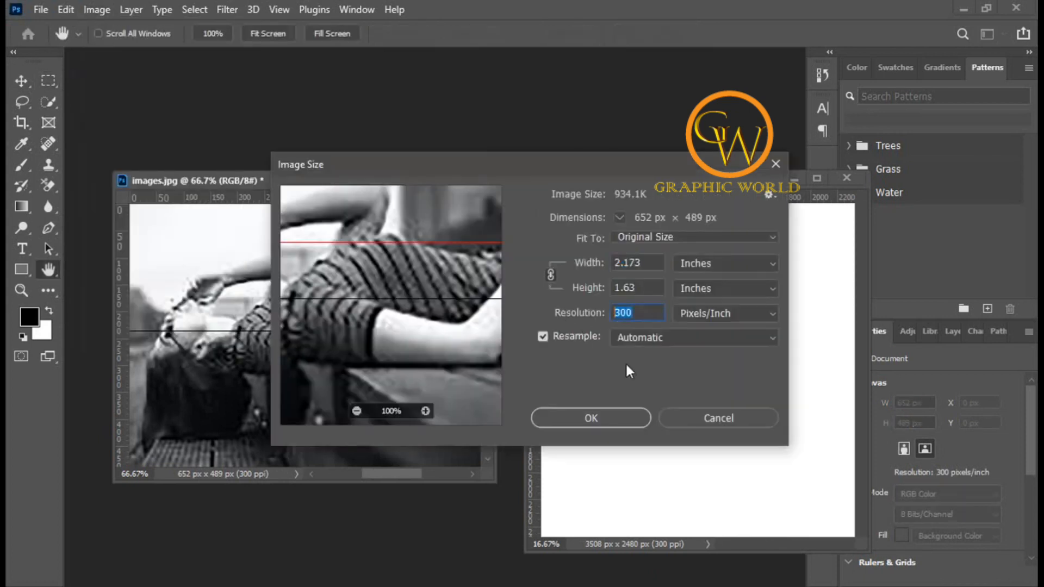
left_click(681, 415)
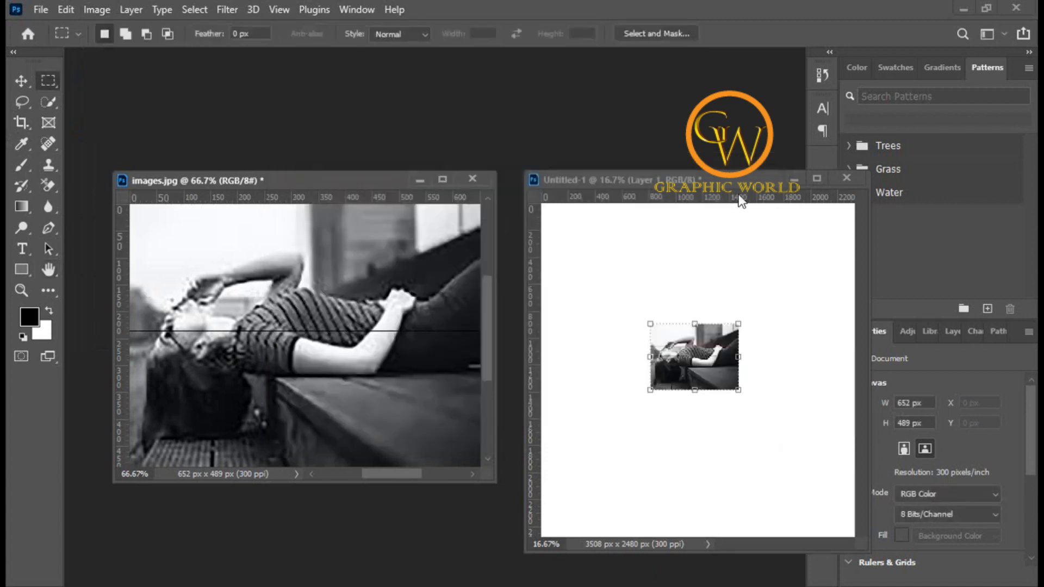
Step: Close the Untitled-1 document without saving its changes
left_click(731, 177)
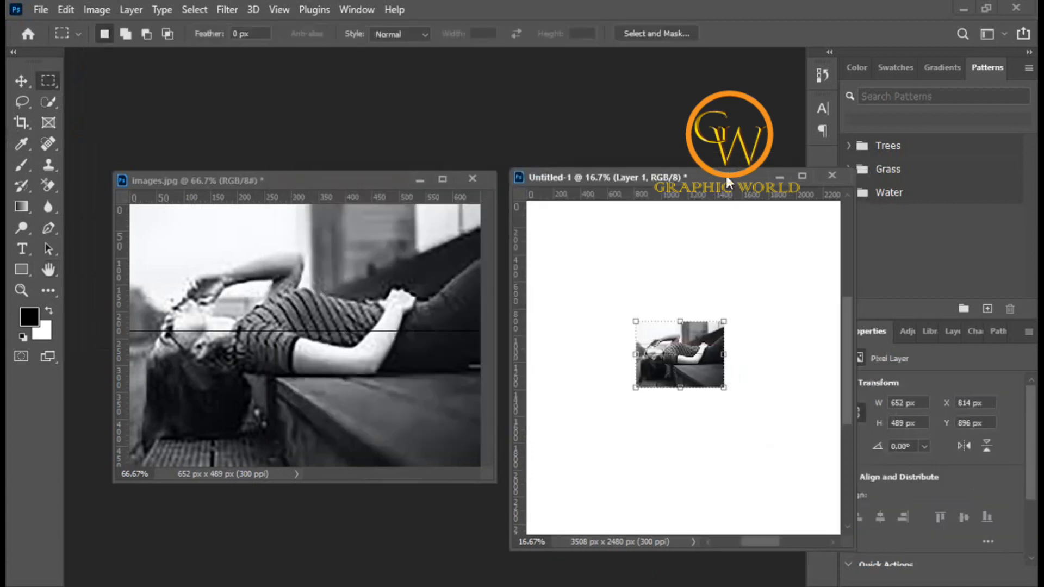
left_click(830, 174)
left_click(529, 234)
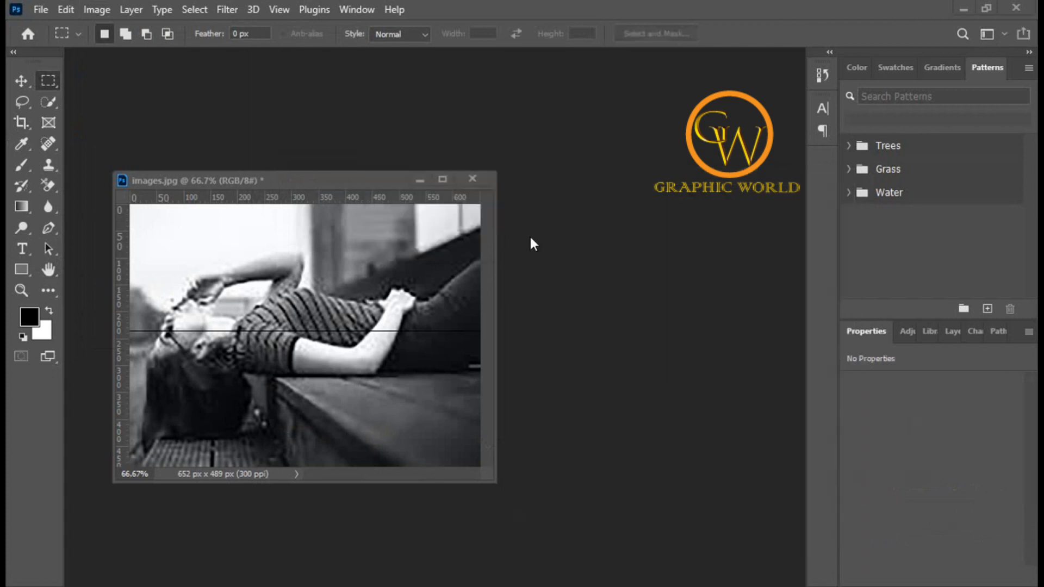
Step: Dock images.jpg back into a tab and switch to the Lasso Tool
left_click_drag(376, 181, 360, 58)
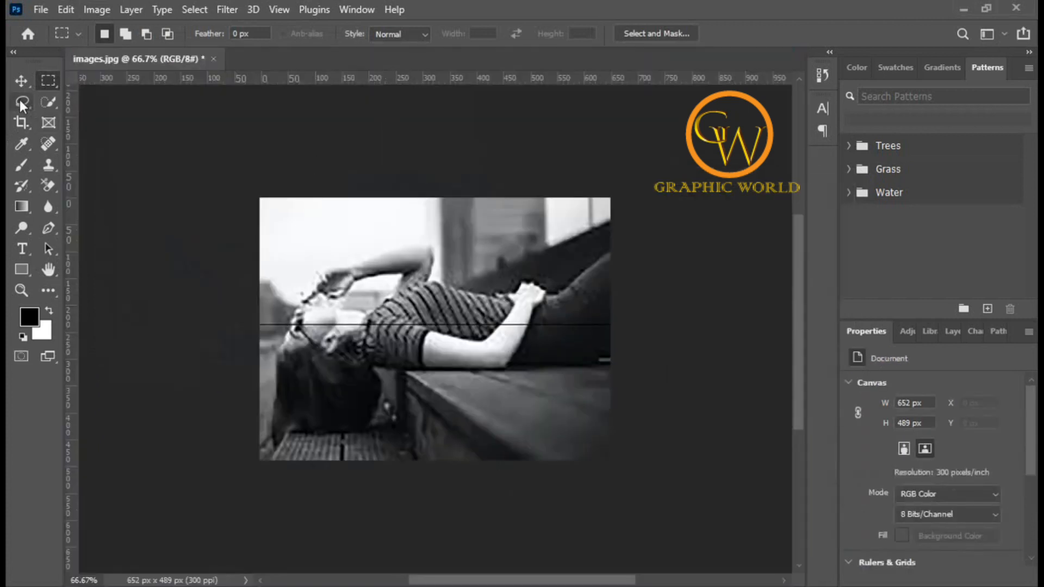
left_click(22, 103)
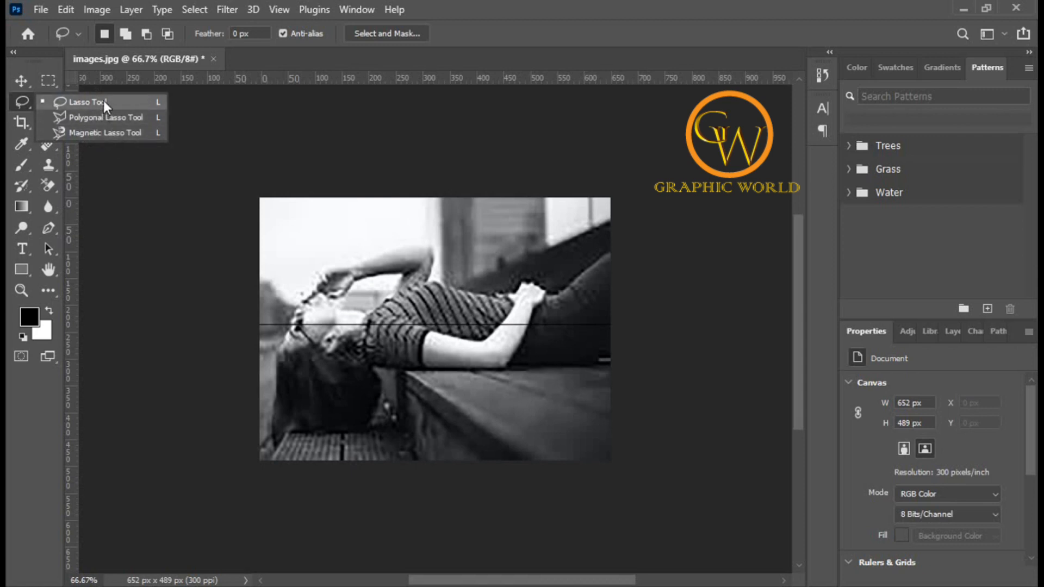
left_click(152, 161)
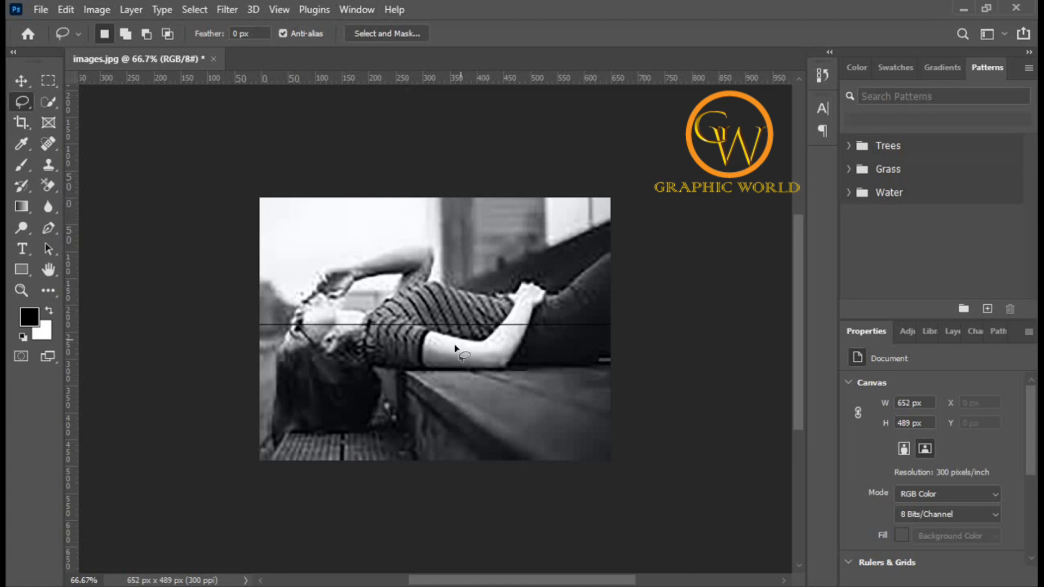
scroll(449, 360, "down", 1)
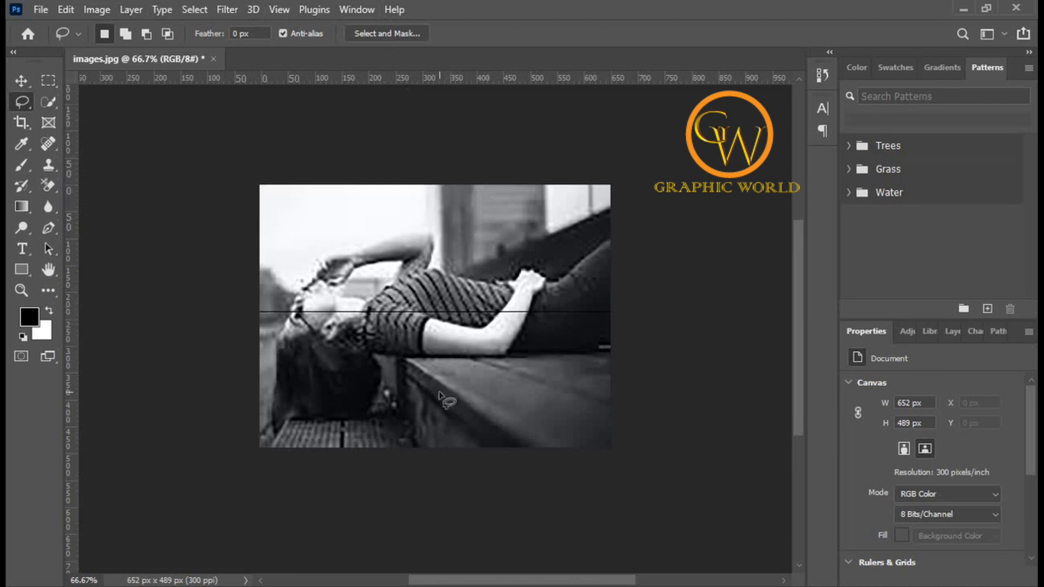